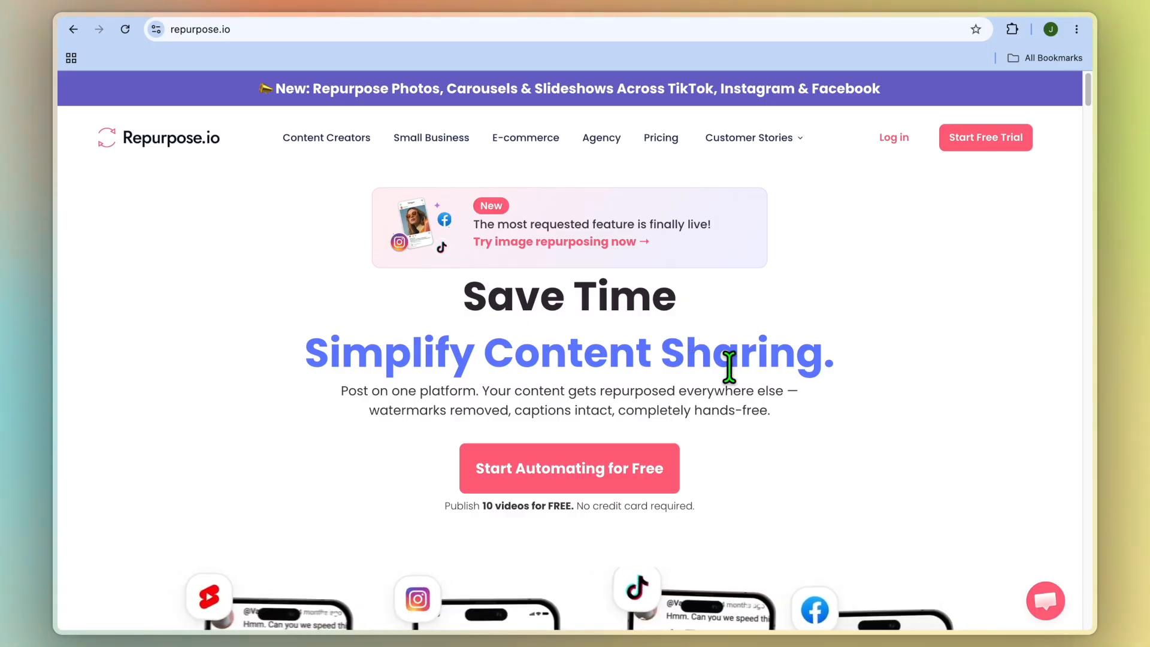
# Review all platforms offered for a new connection, including the additional ones, and try to add Instagram as a source
pyautogui.scroll(-3, 730, 371)
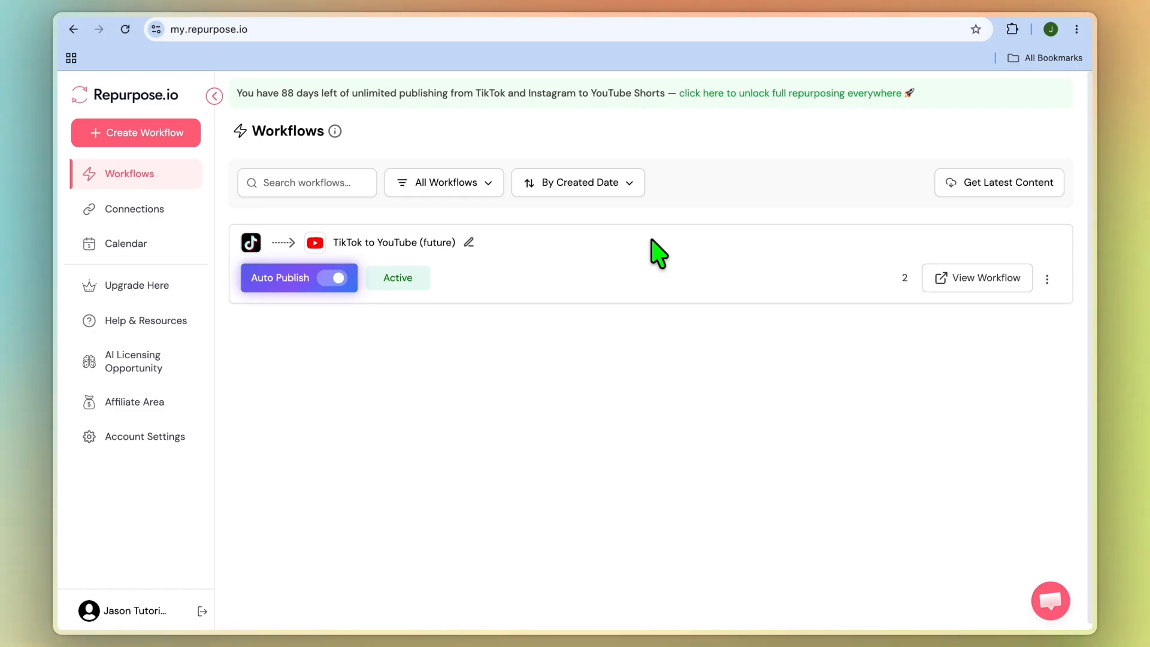
pyautogui.click(139, 215)
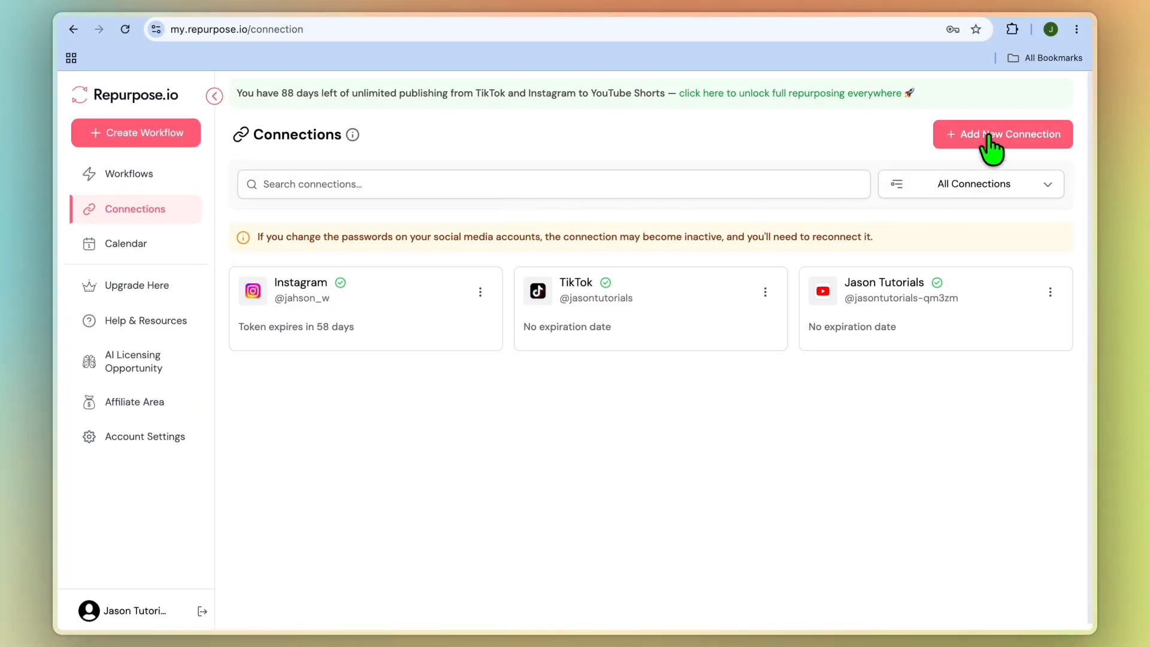
pyautogui.click(989, 138)
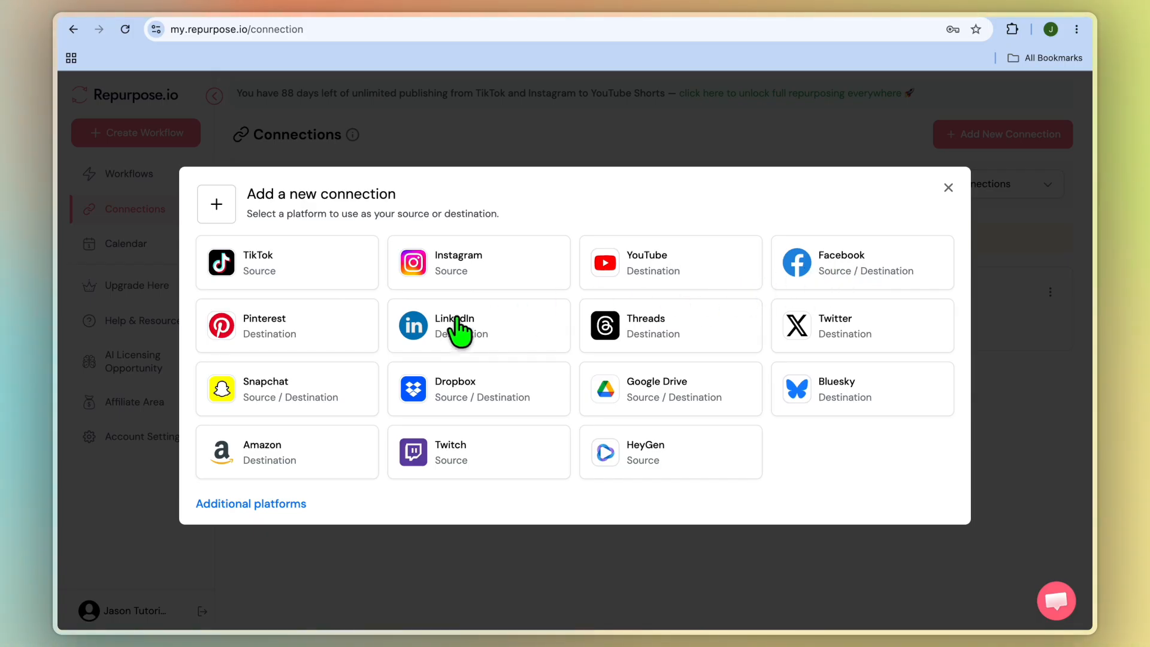
pyautogui.click(283, 505)
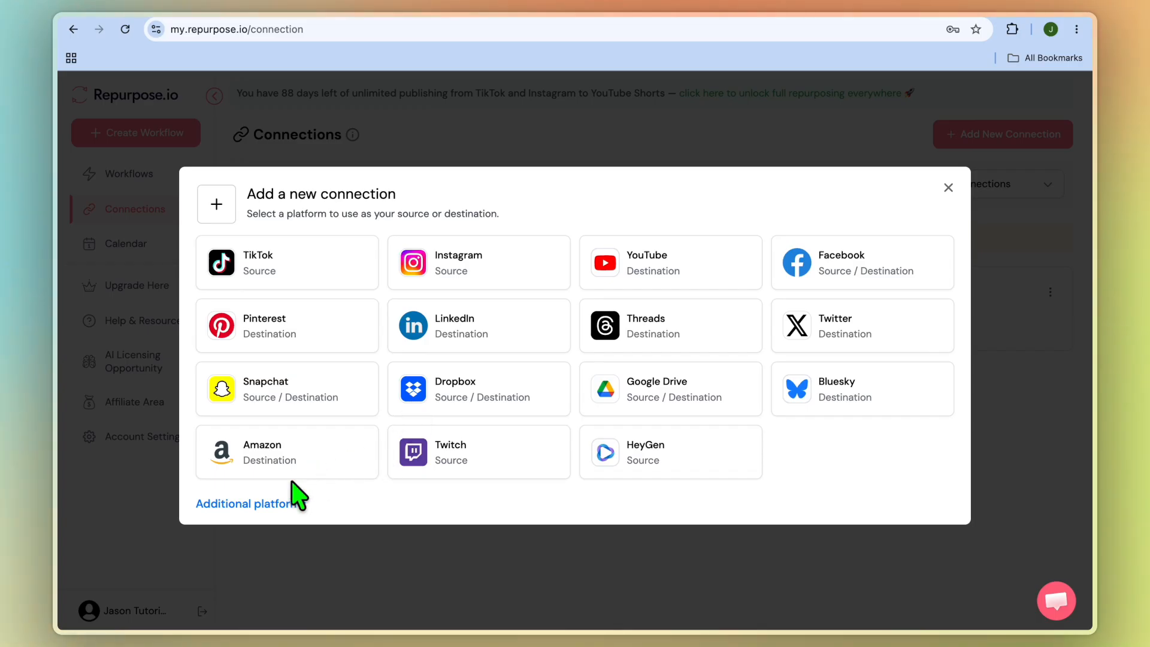
pyautogui.click(282, 504)
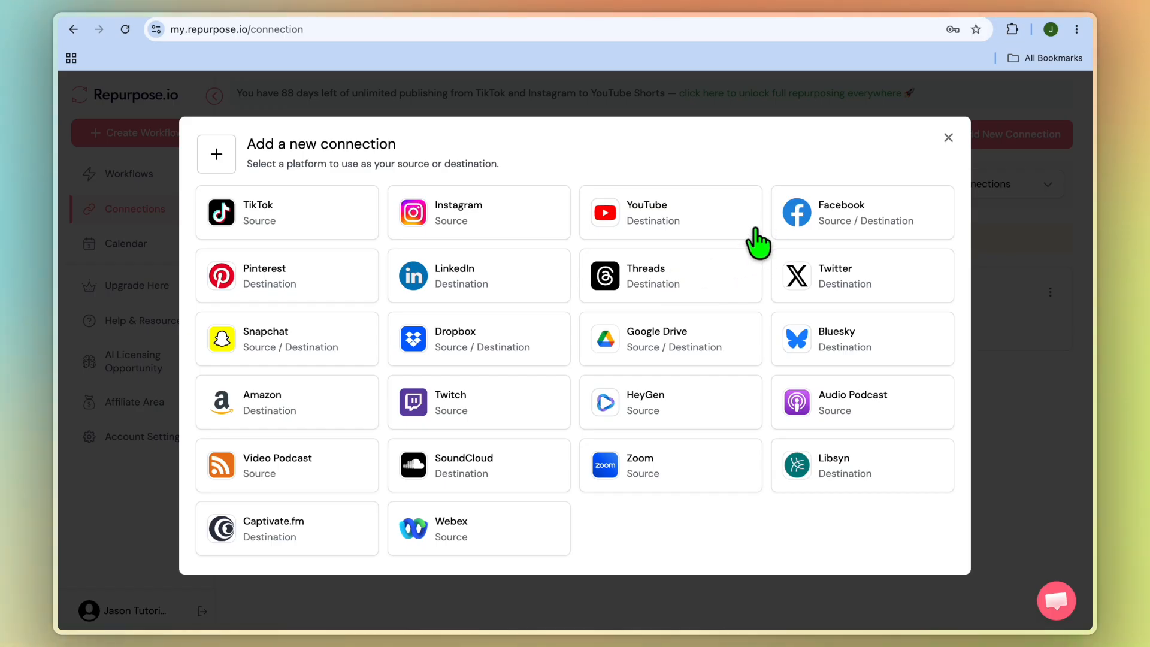
pyautogui.click(489, 230)
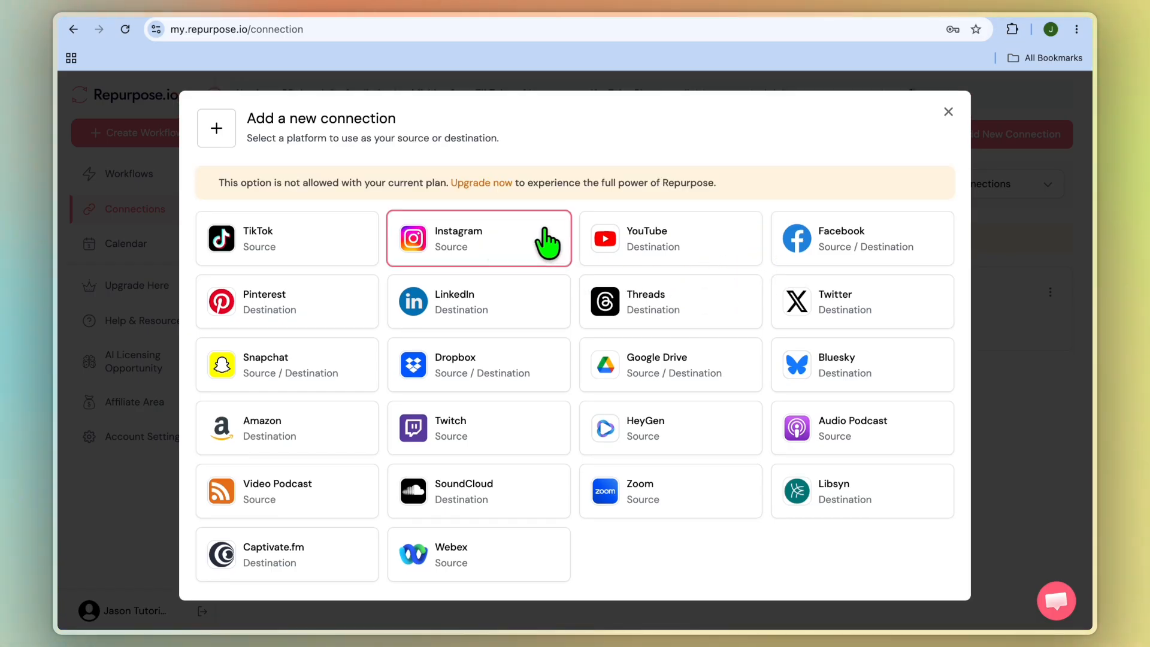
pyautogui.click(948, 112)
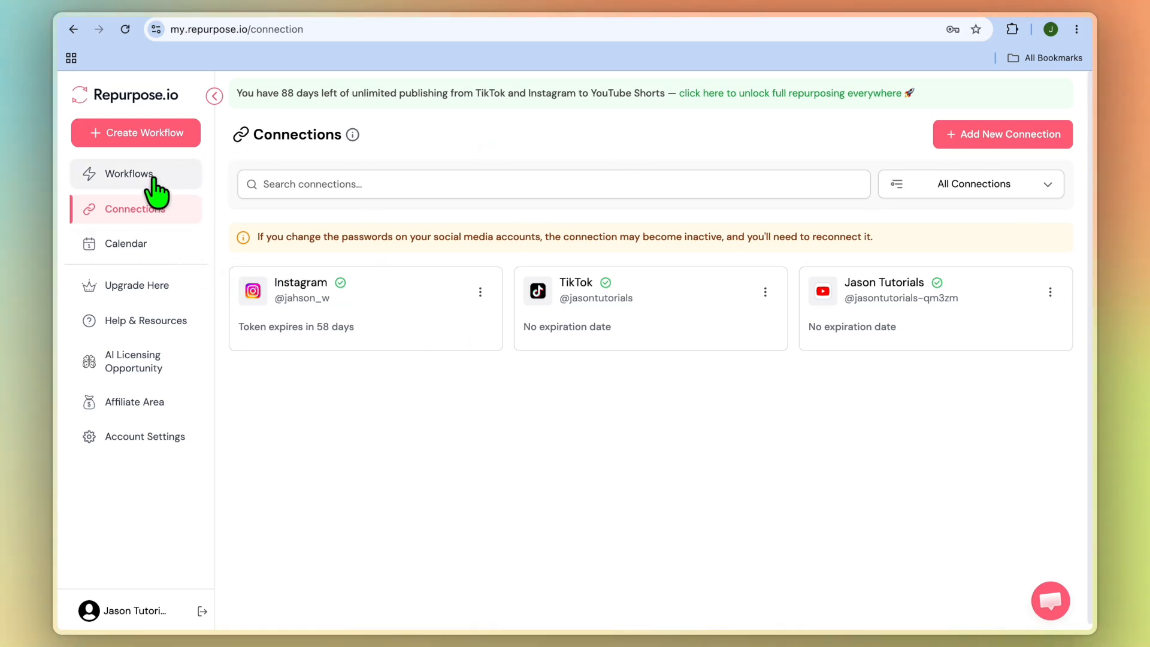
# Create a workflow from the connected TikTok account to the connected YouTube channel and open its settings
pyautogui.click(143, 138)
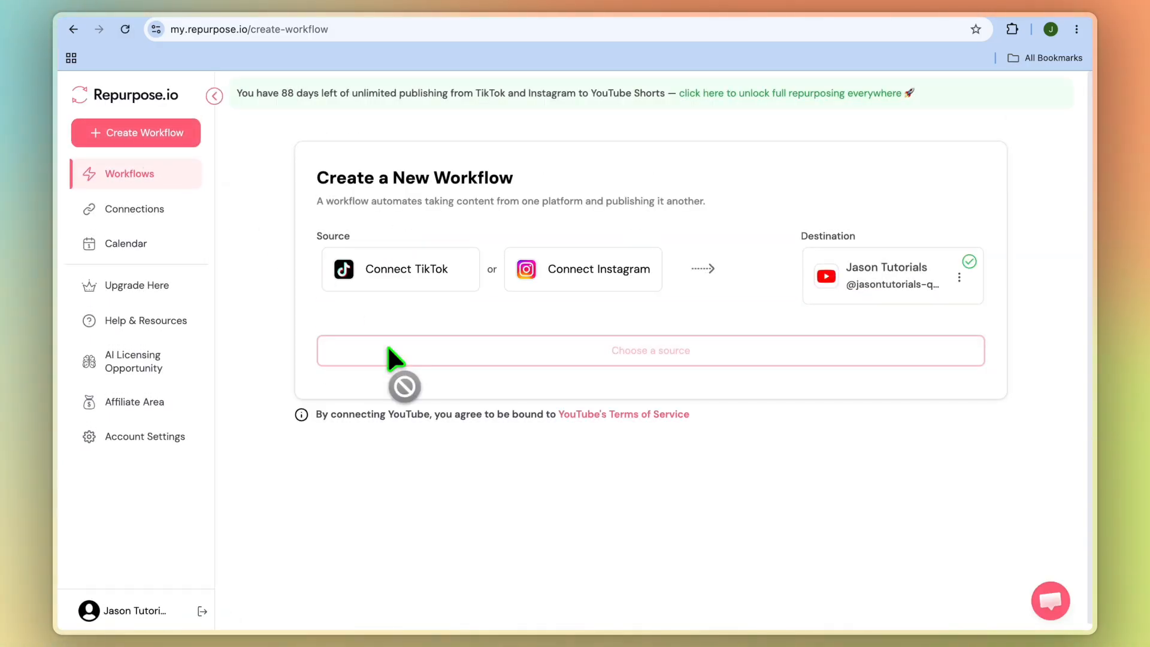
pyautogui.click(387, 282)
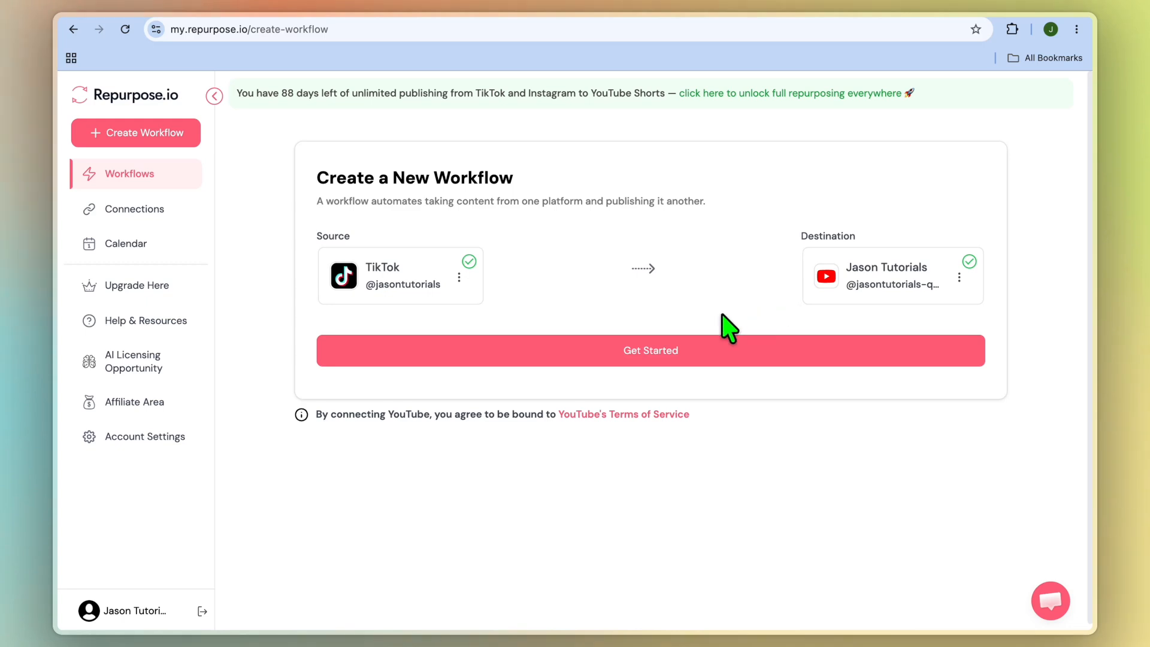
pyautogui.click(692, 353)
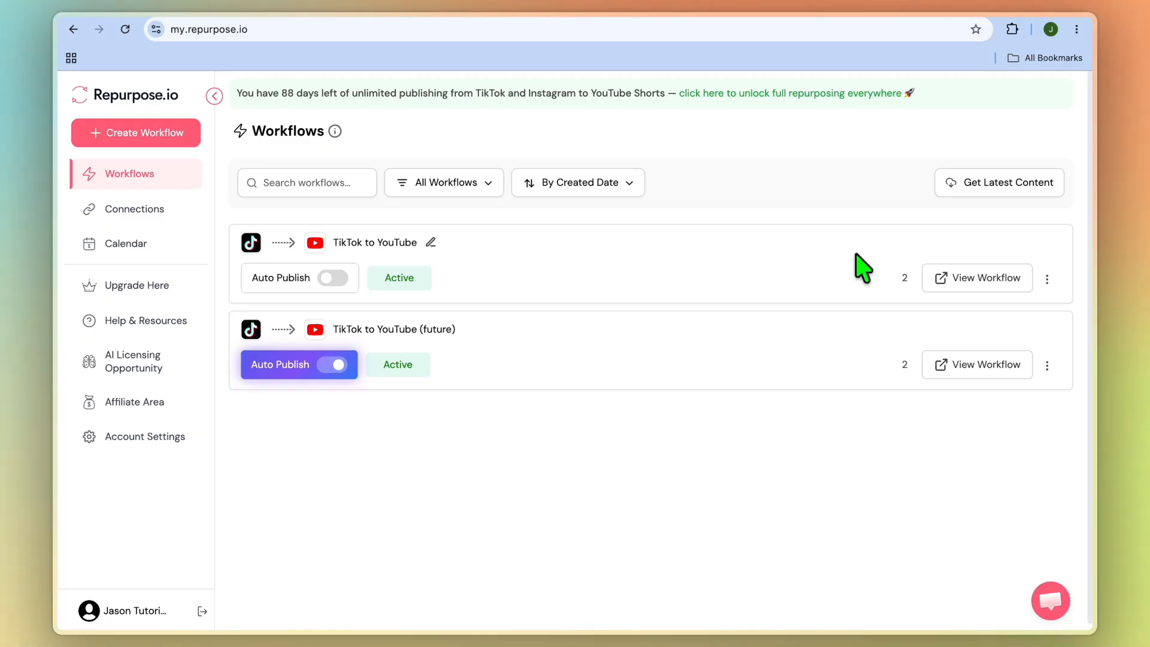
pyautogui.click(999, 280)
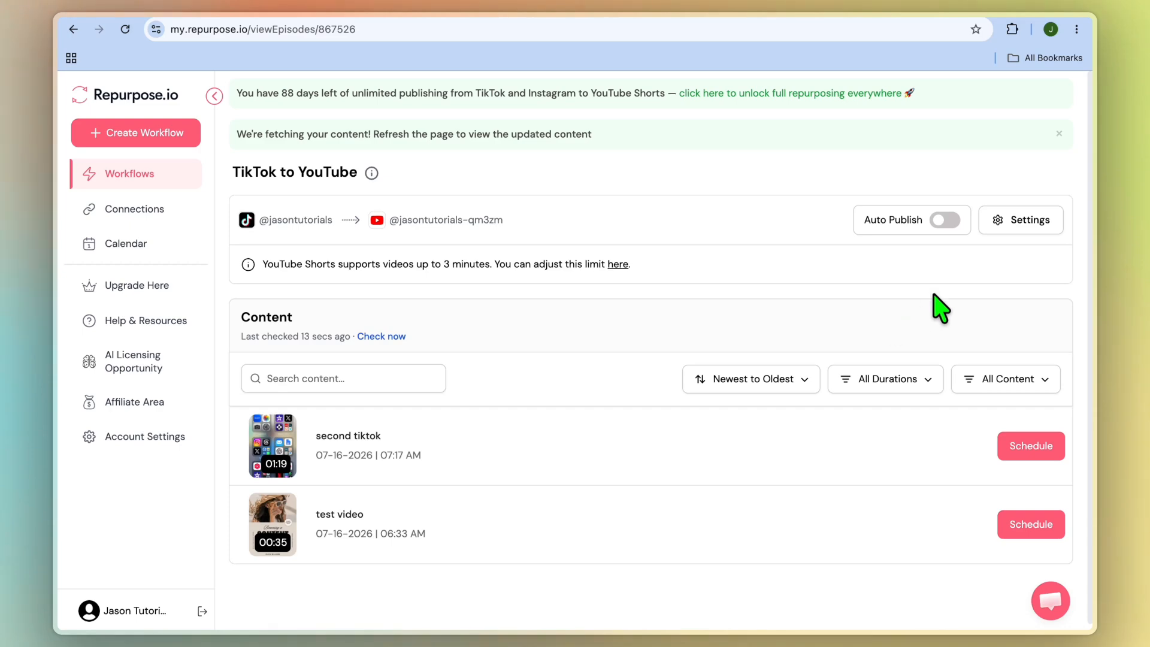
pyautogui.click(1048, 225)
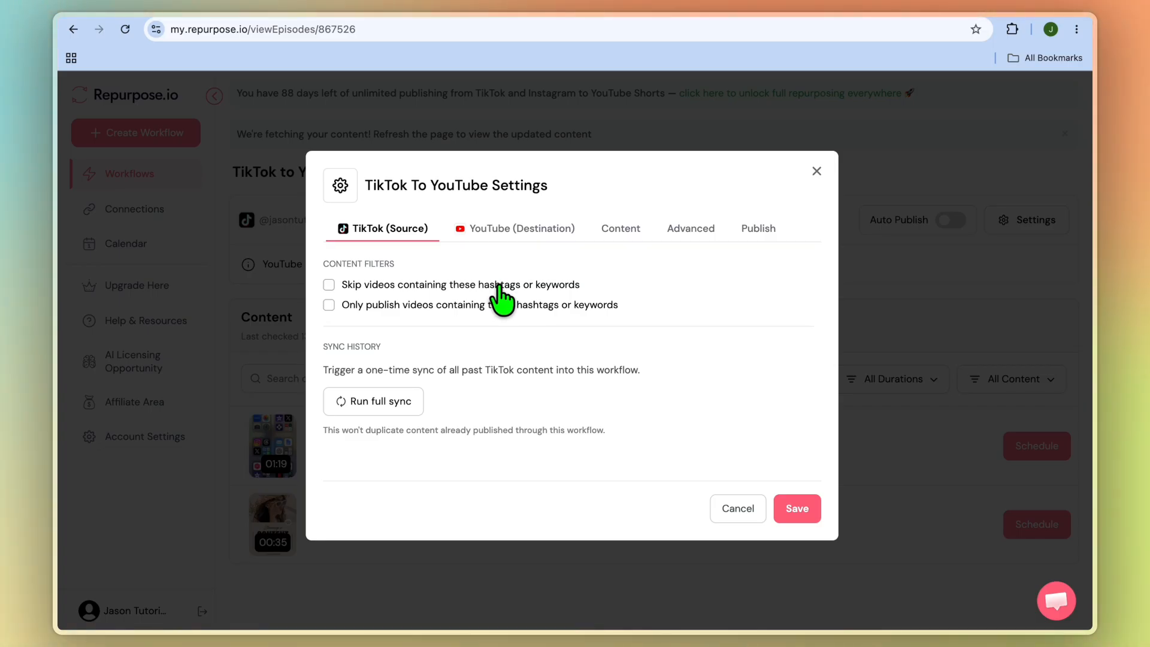
# Examine the workflow's YouTube destination, content and advanced settings, including TikTok hashtag removal and preferred Shorts duration
pyautogui.click(477, 227)
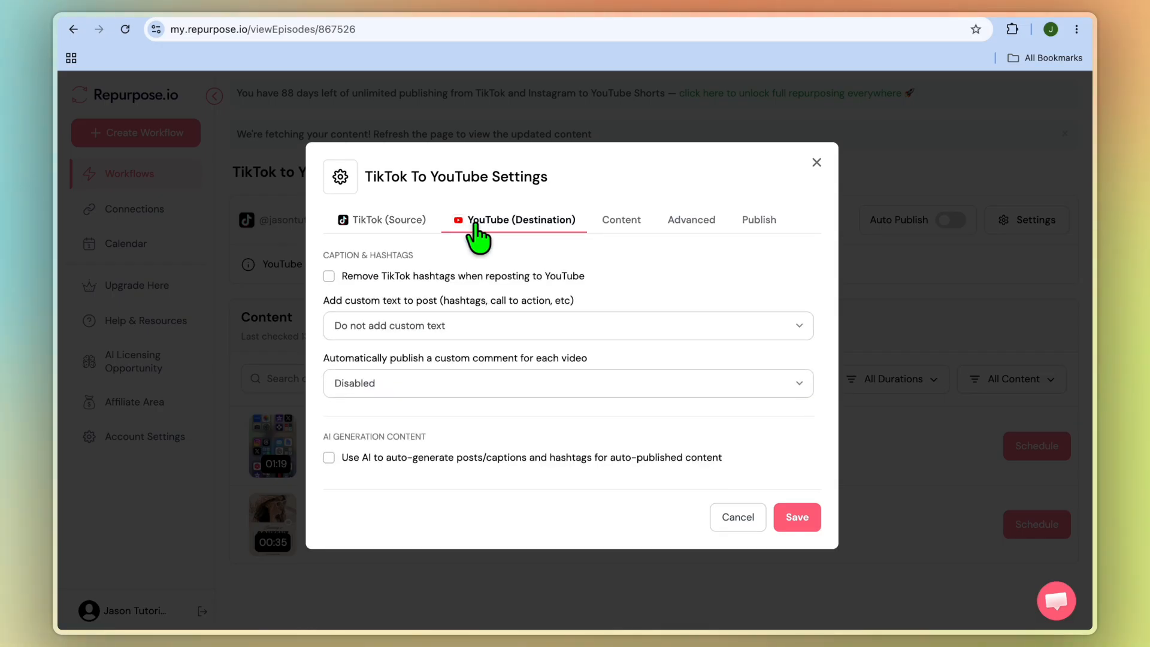
pyautogui.click(444, 276)
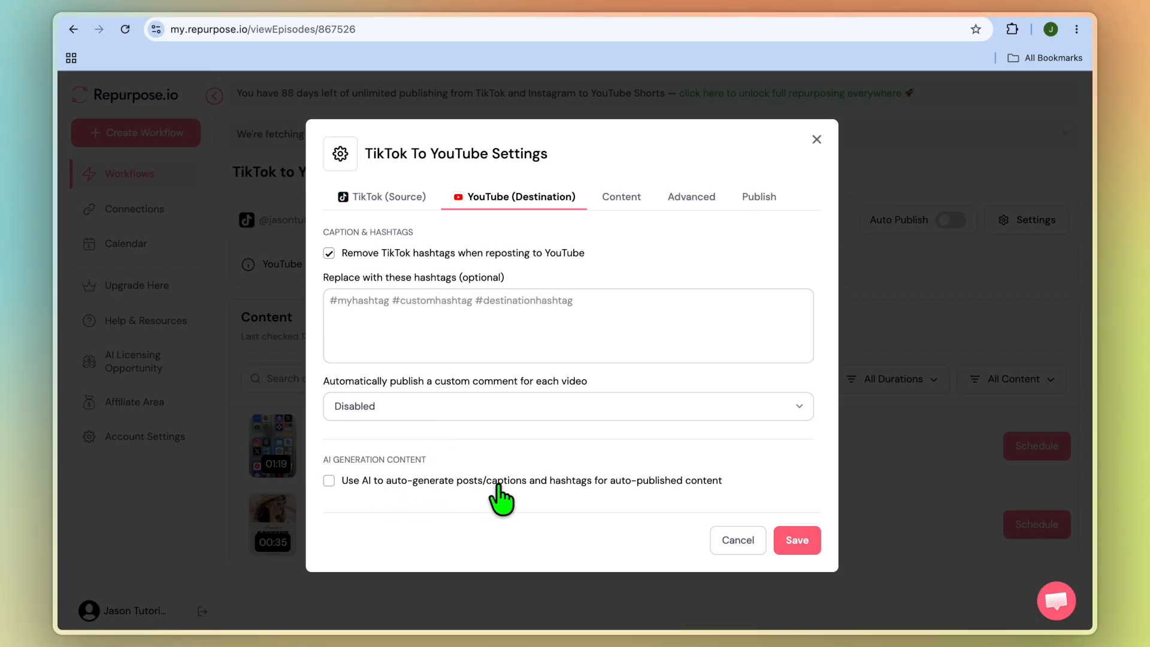
pyautogui.click(329, 254)
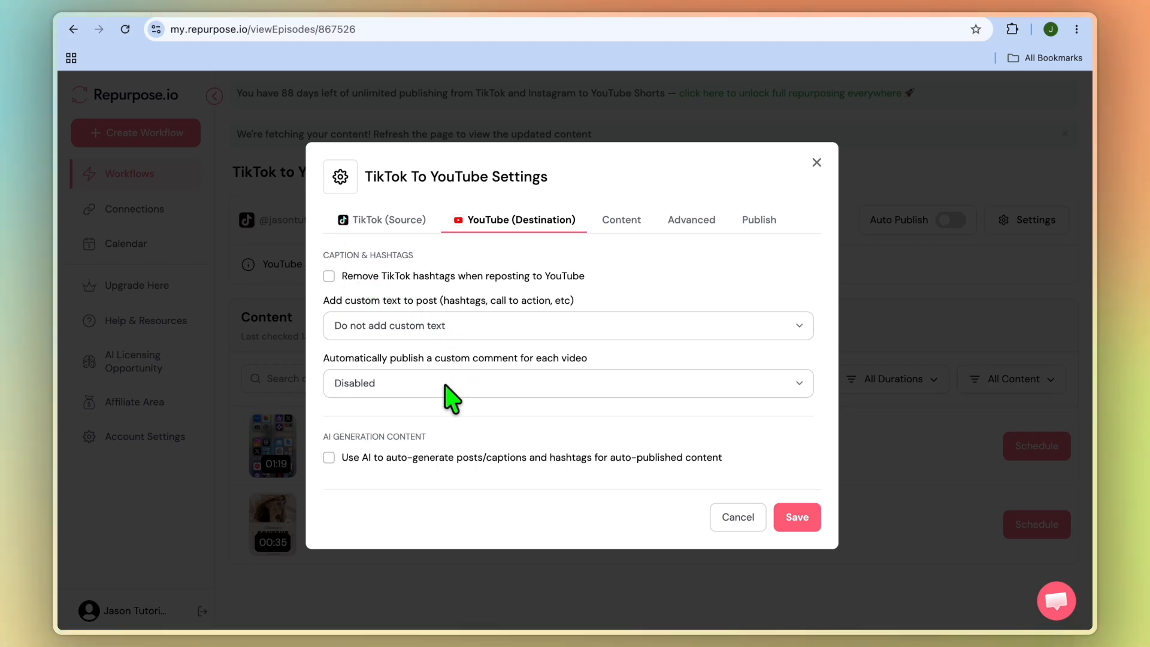
pyautogui.click(616, 222)
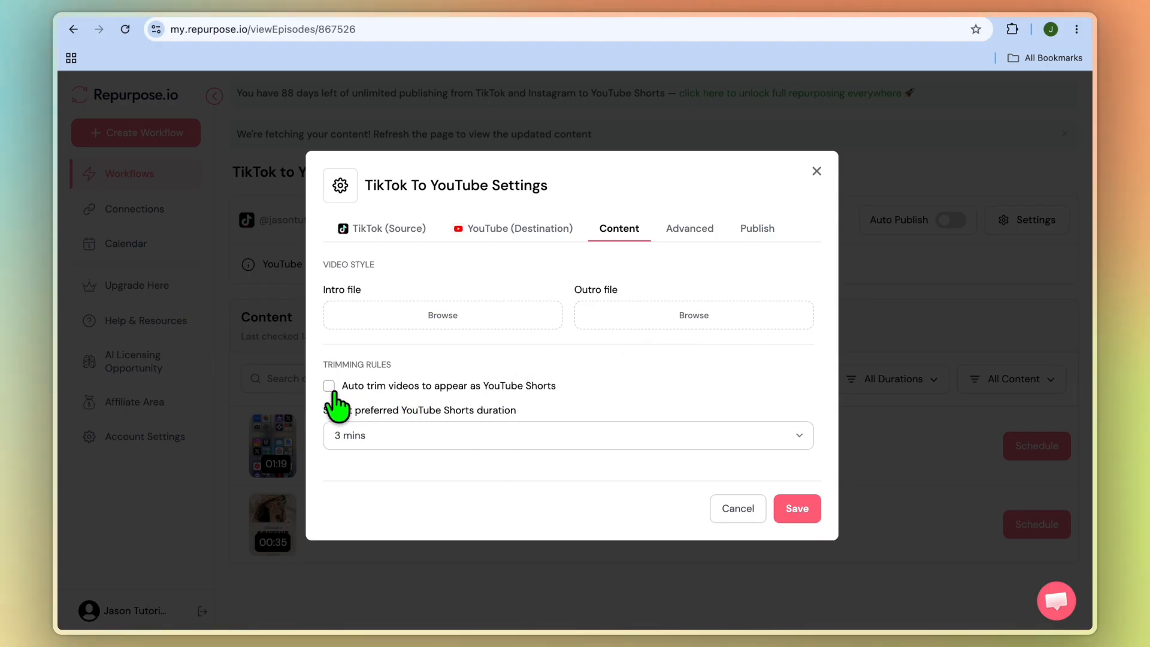
pyautogui.click(380, 438)
pyautogui.click(384, 431)
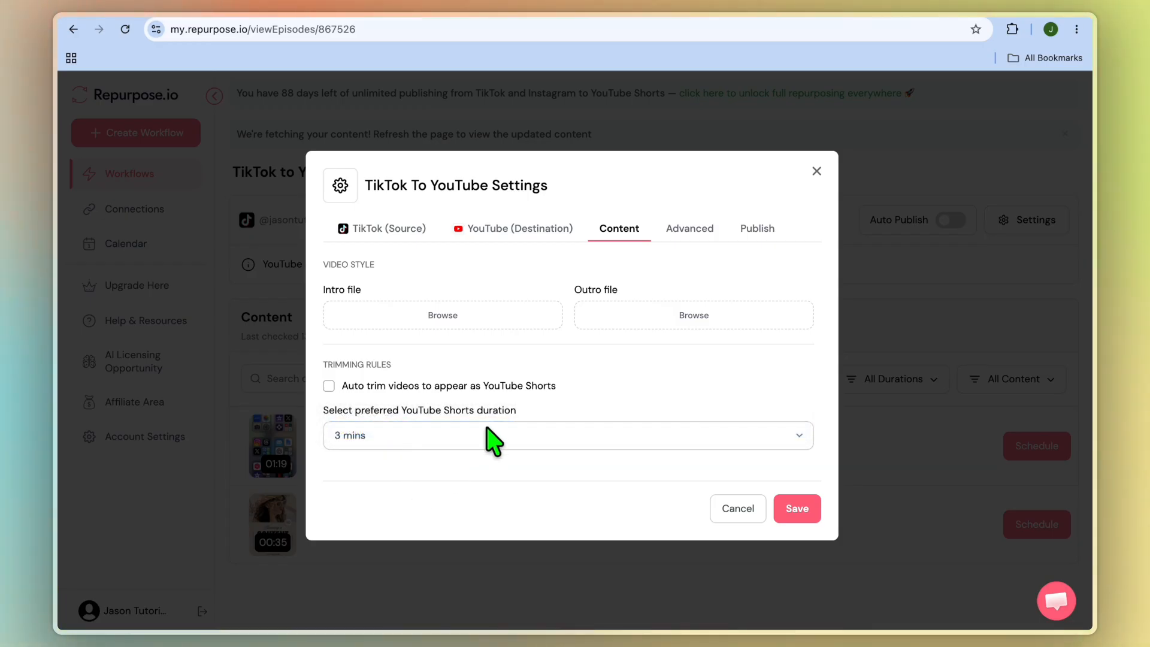
pyautogui.click(675, 230)
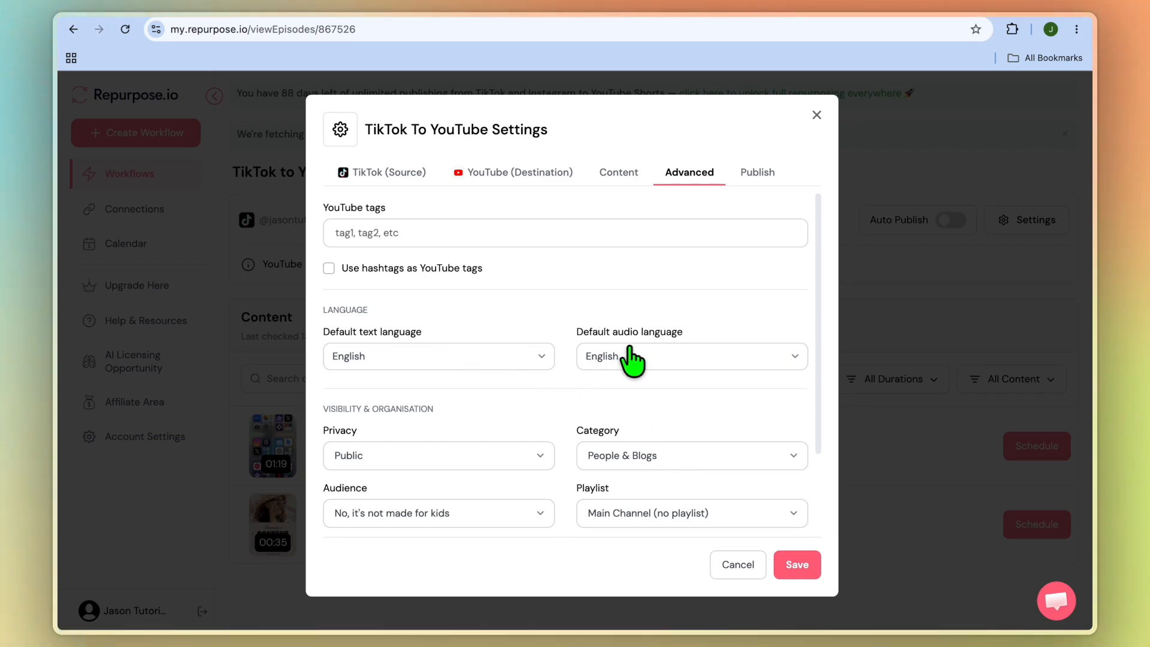
pyautogui.scroll(-3, 632, 359)
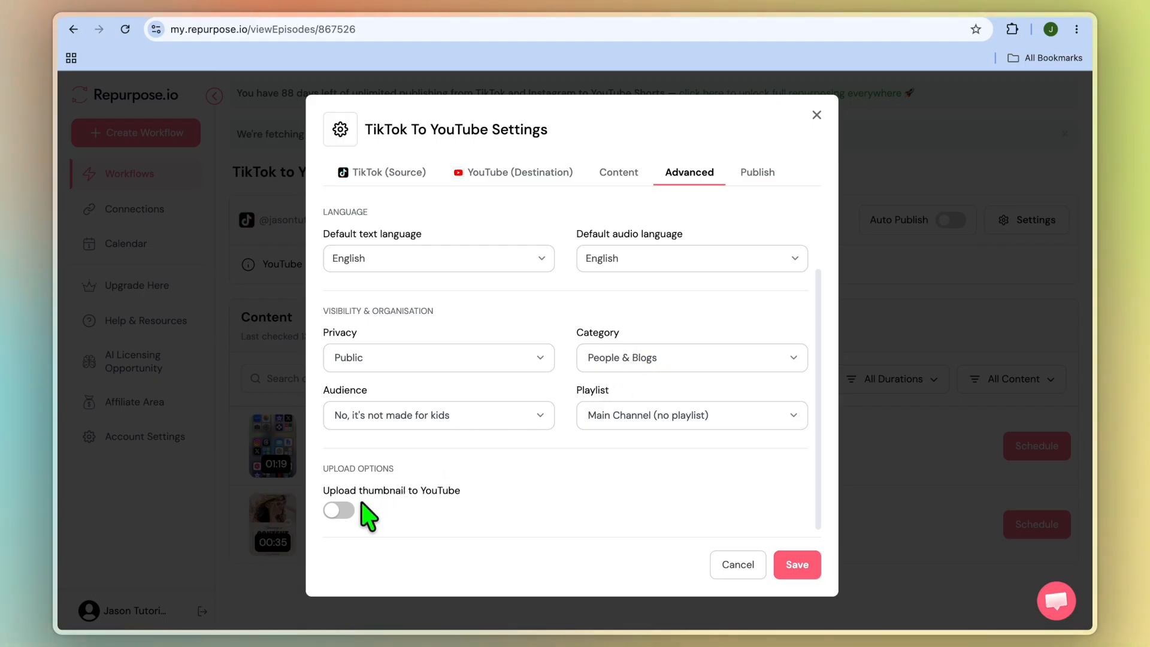
pyautogui.scroll(3, 388, 466)
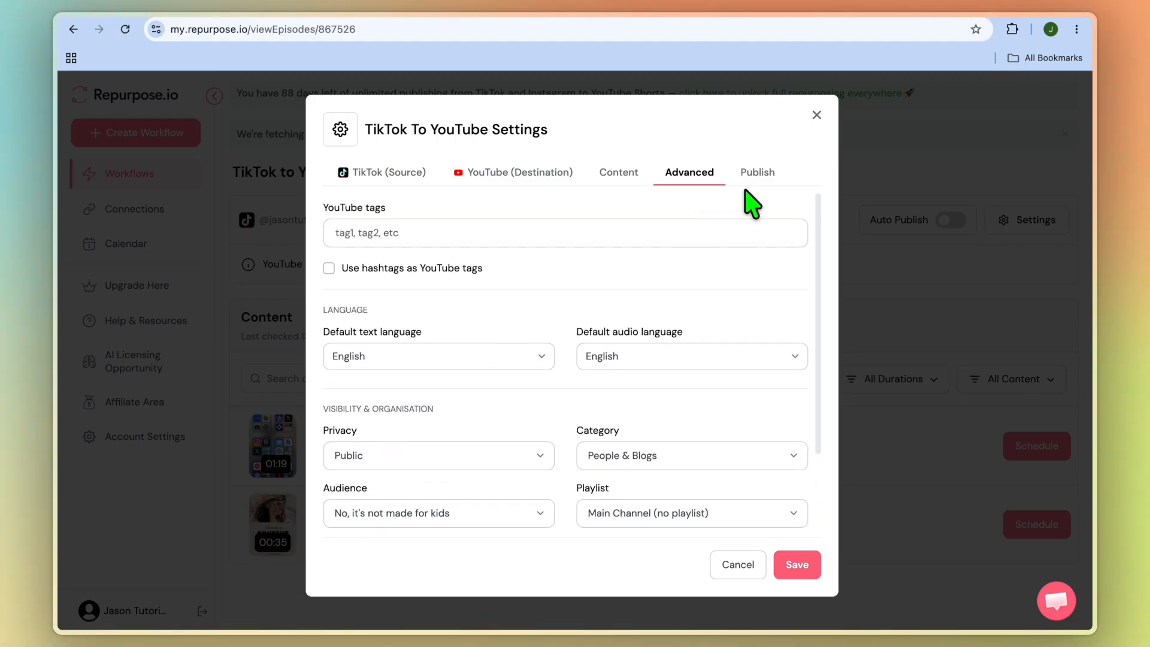
# Set the workflow's auto publish mode to "Repurpose content based on a schedule"
pyautogui.click(754, 173)
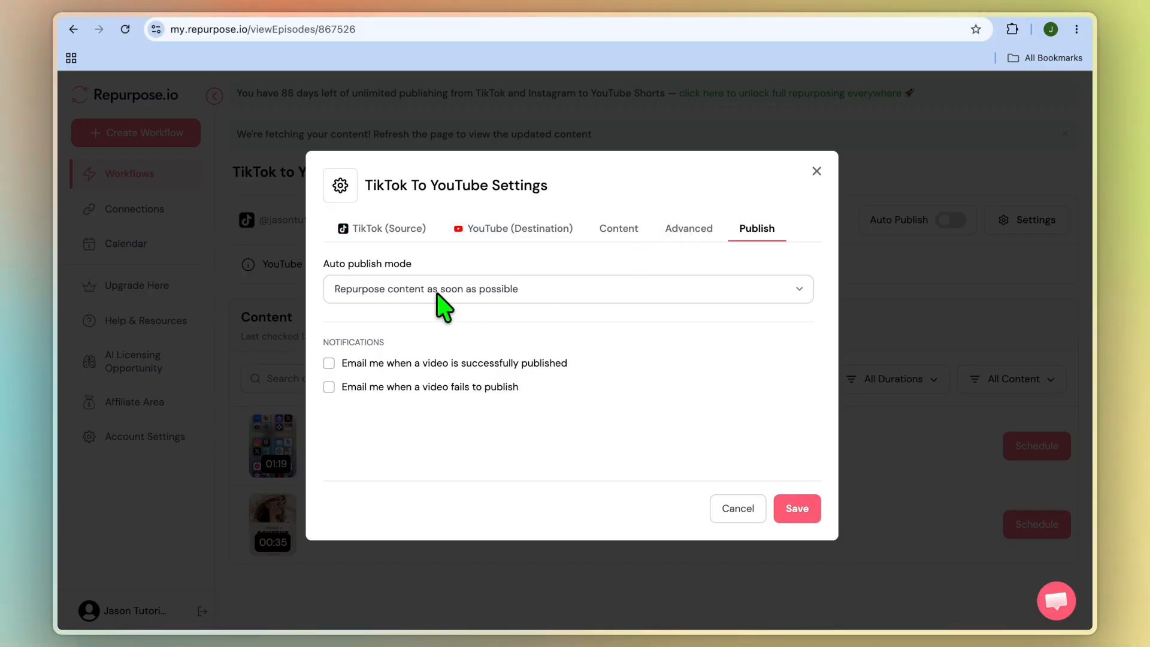
pyautogui.click(487, 290)
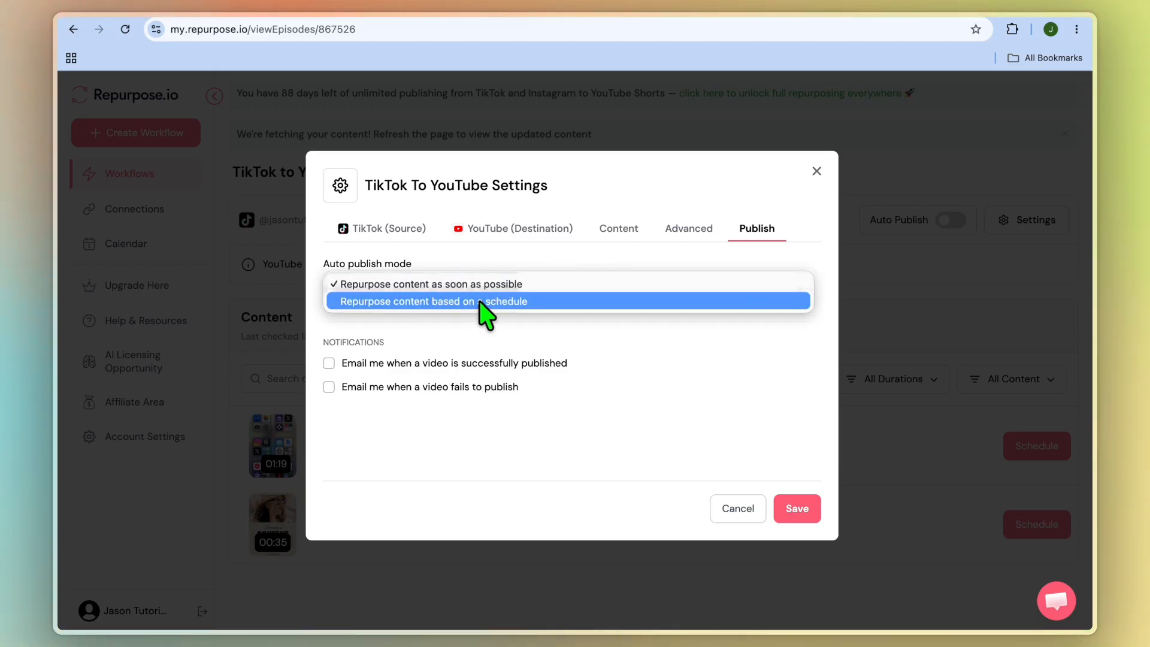
pyautogui.click(479, 302)
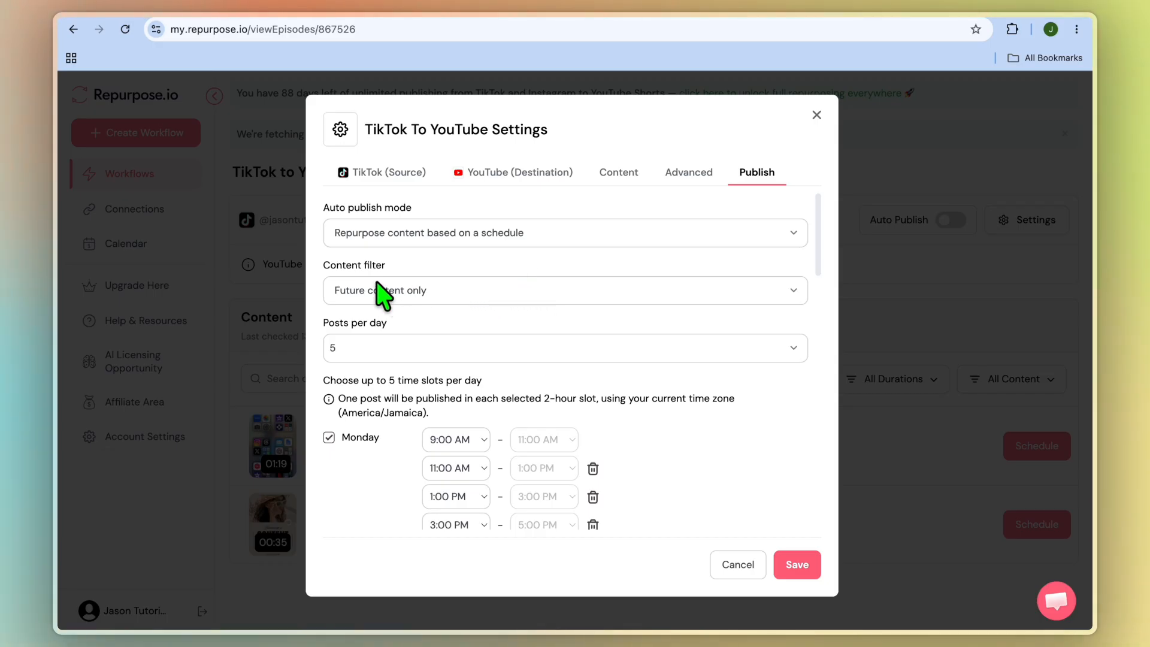
# Set the content filter to "All content (future and existing)" and include only "Posts after a specific date"
pyautogui.click(398, 288)
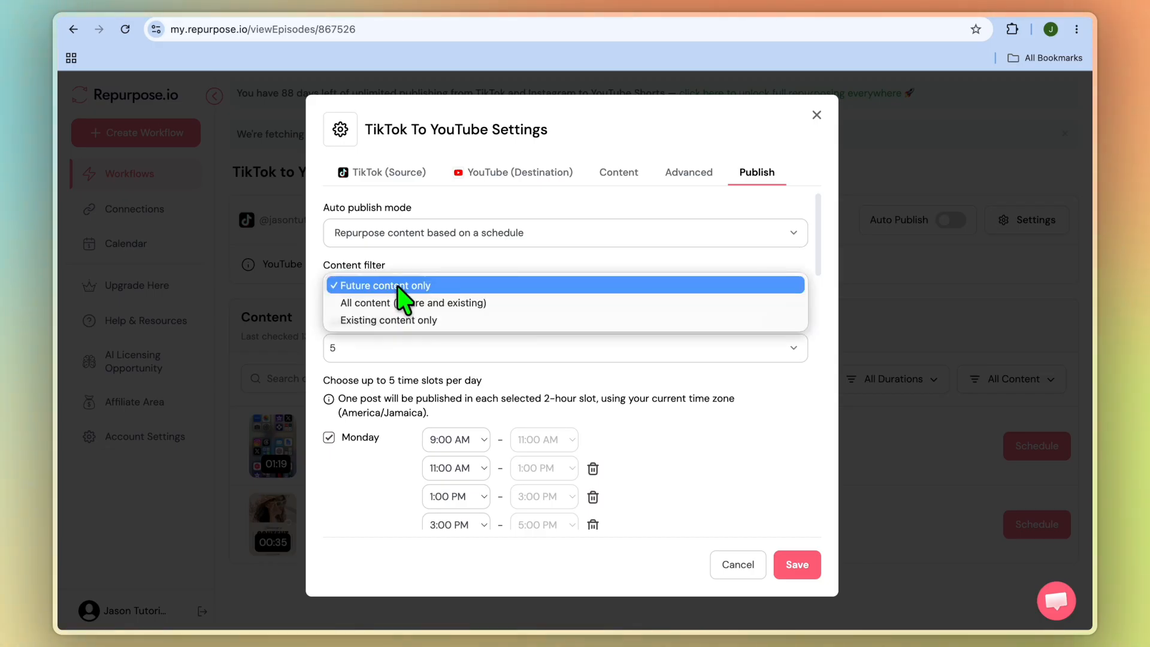
pyautogui.click(512, 304)
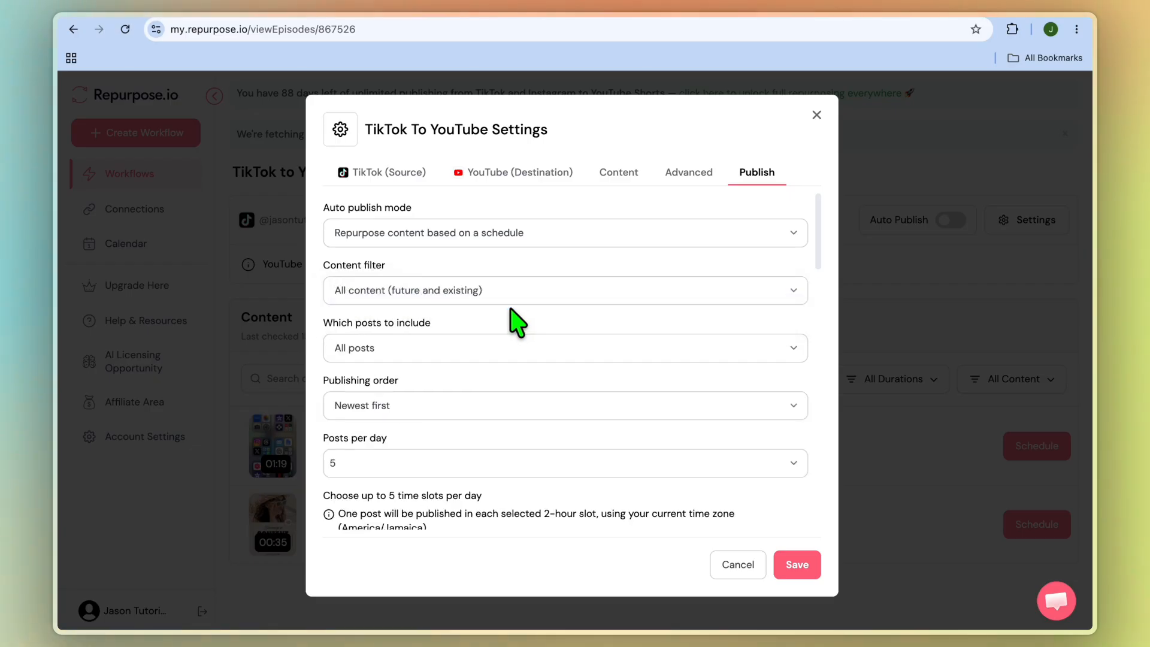
pyautogui.click(484, 354)
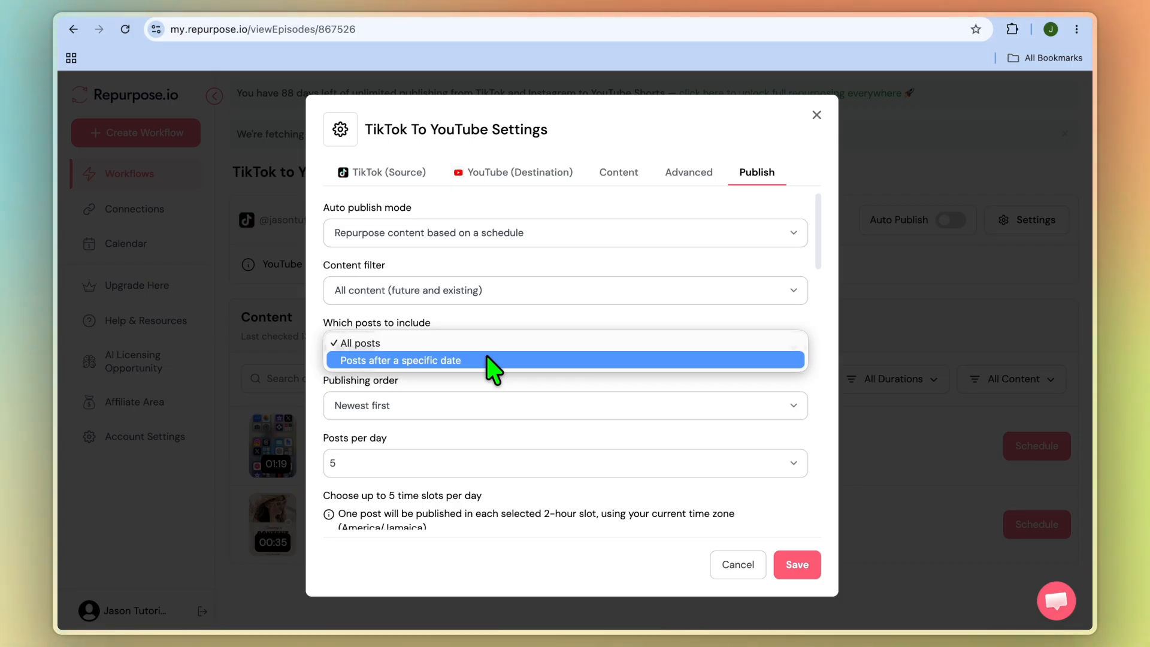
pyautogui.click(487, 359)
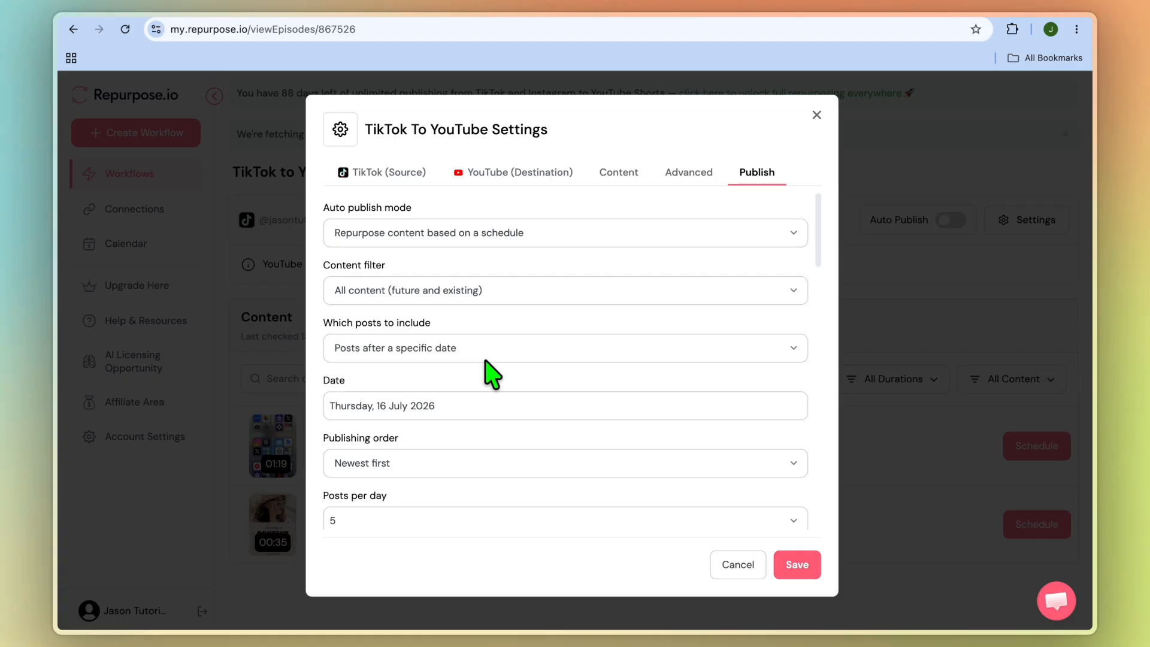
# Look through the months and years available for the date after which posts are included
pyautogui.click(372, 406)
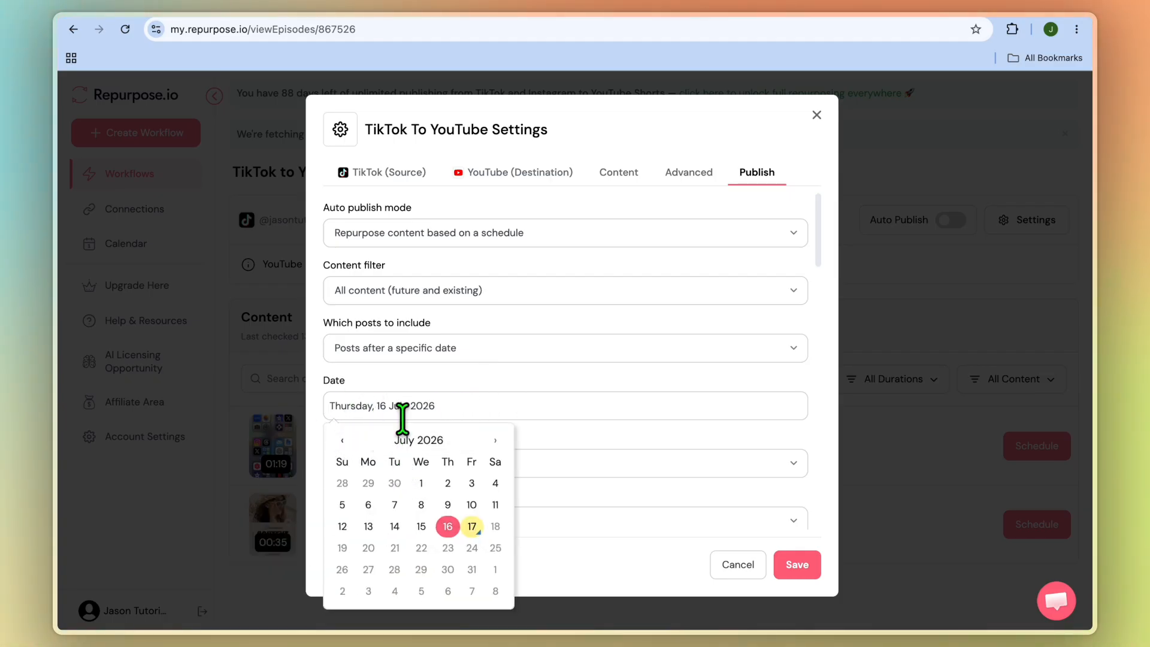
pyautogui.click(412, 440)
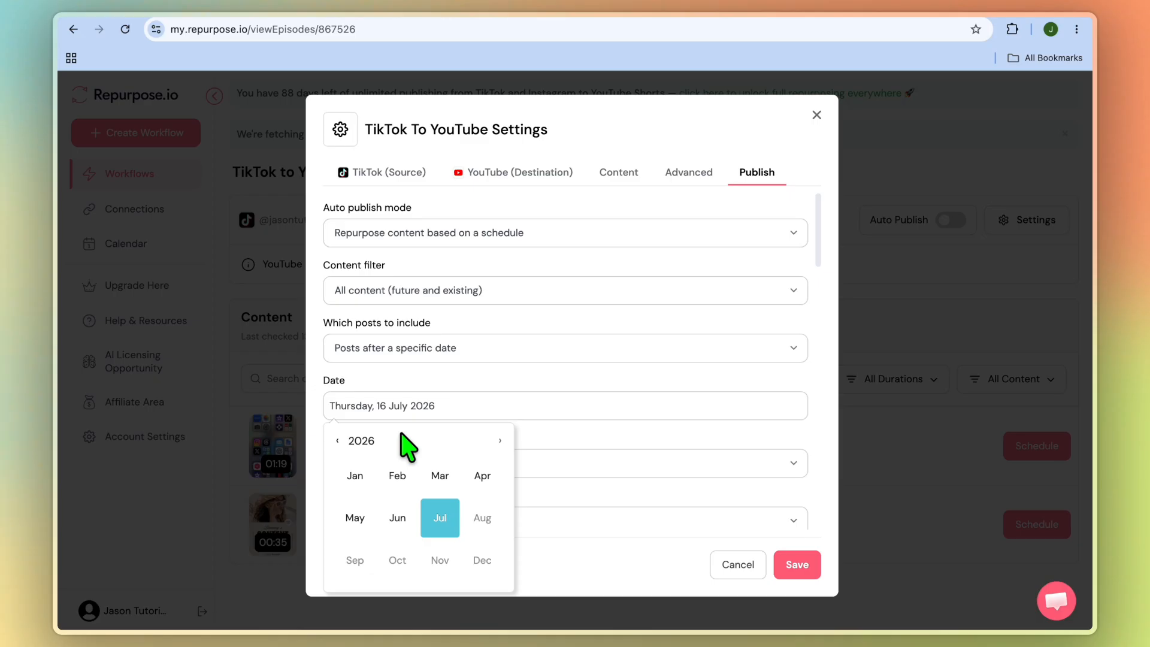
pyautogui.click(388, 476)
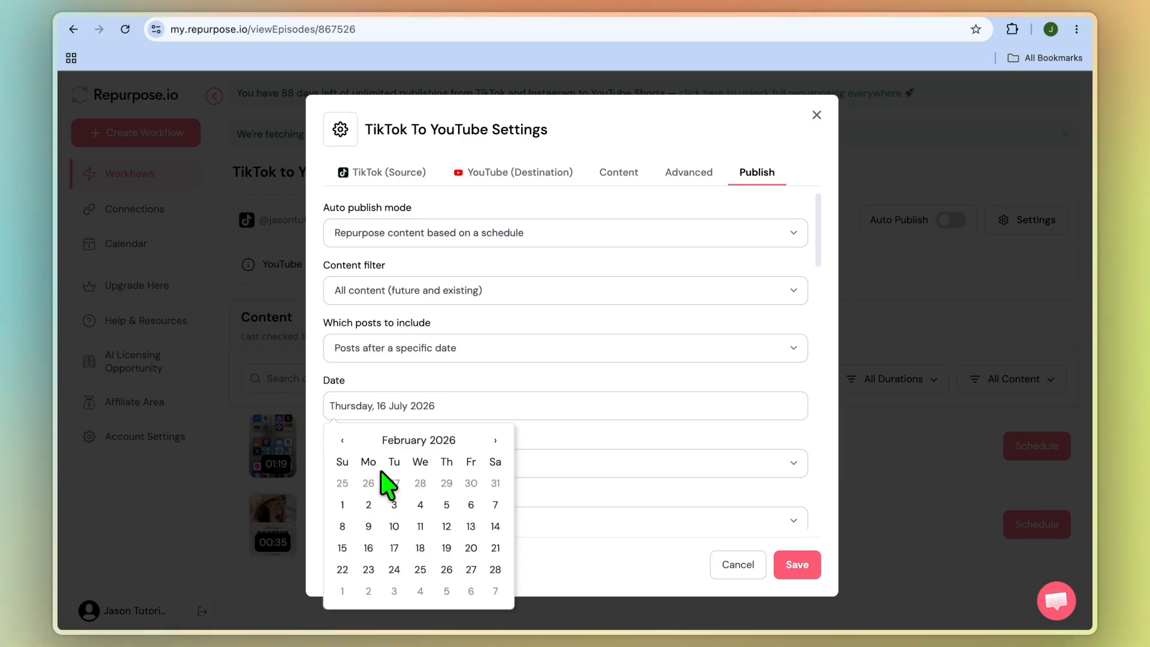
pyautogui.click(443, 443)
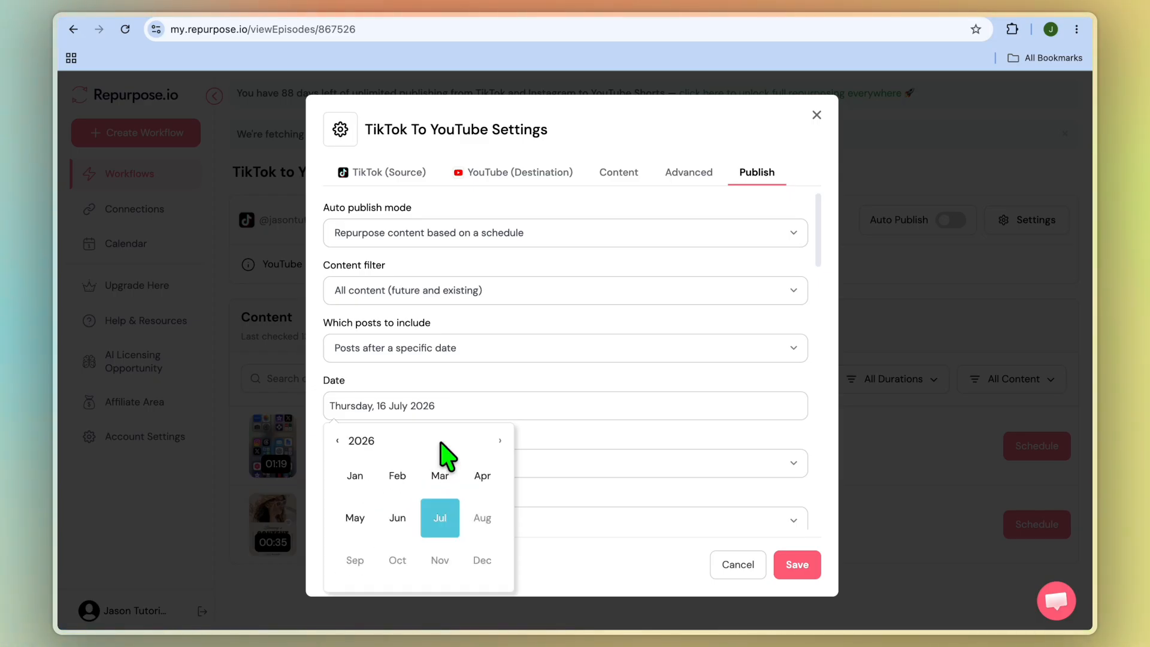
pyautogui.click(366, 441)
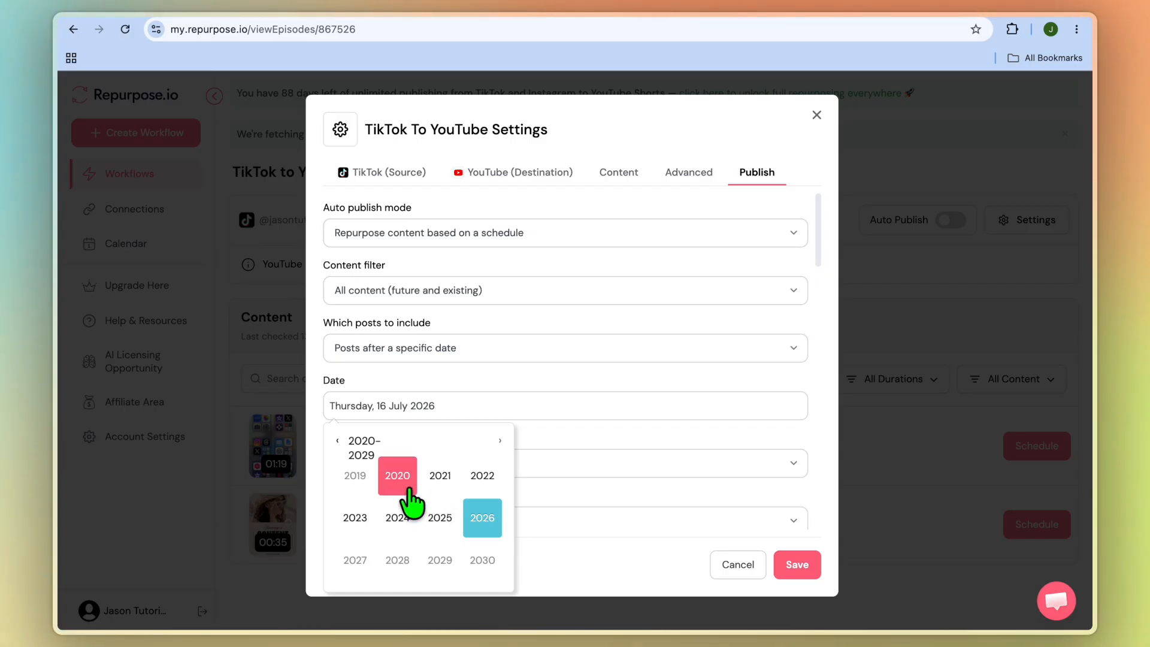
pyautogui.click(530, 479)
# Check the publishing order choices and the available numbers of posts per day for the schedule
pyautogui.click(527, 476)
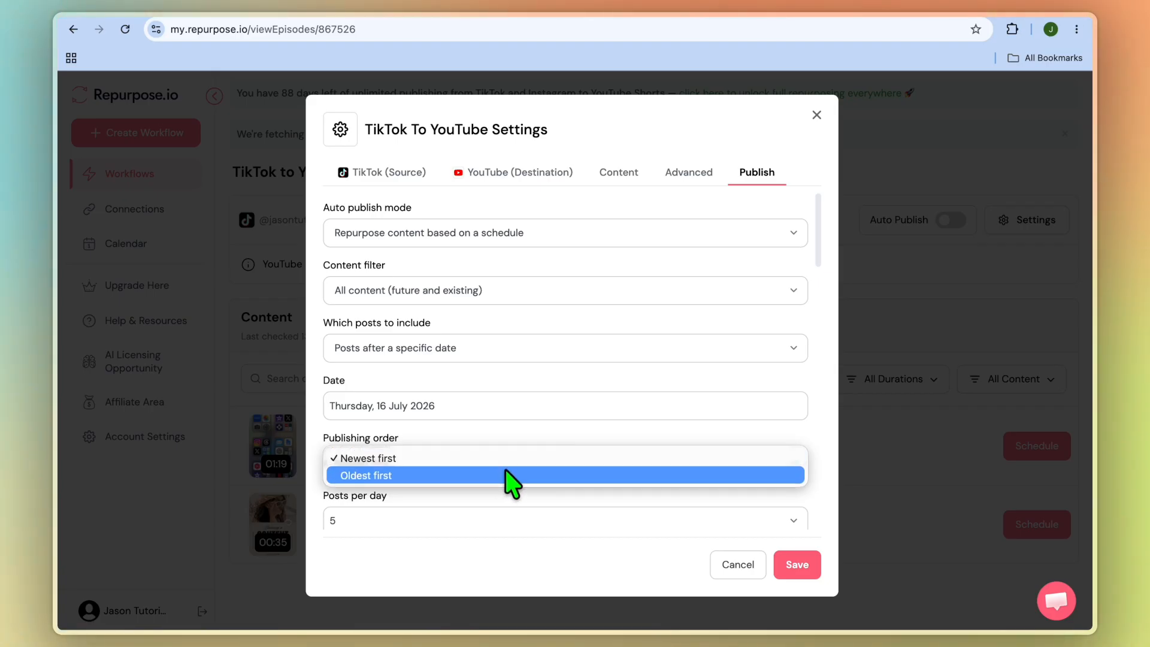
pyautogui.click(529, 545)
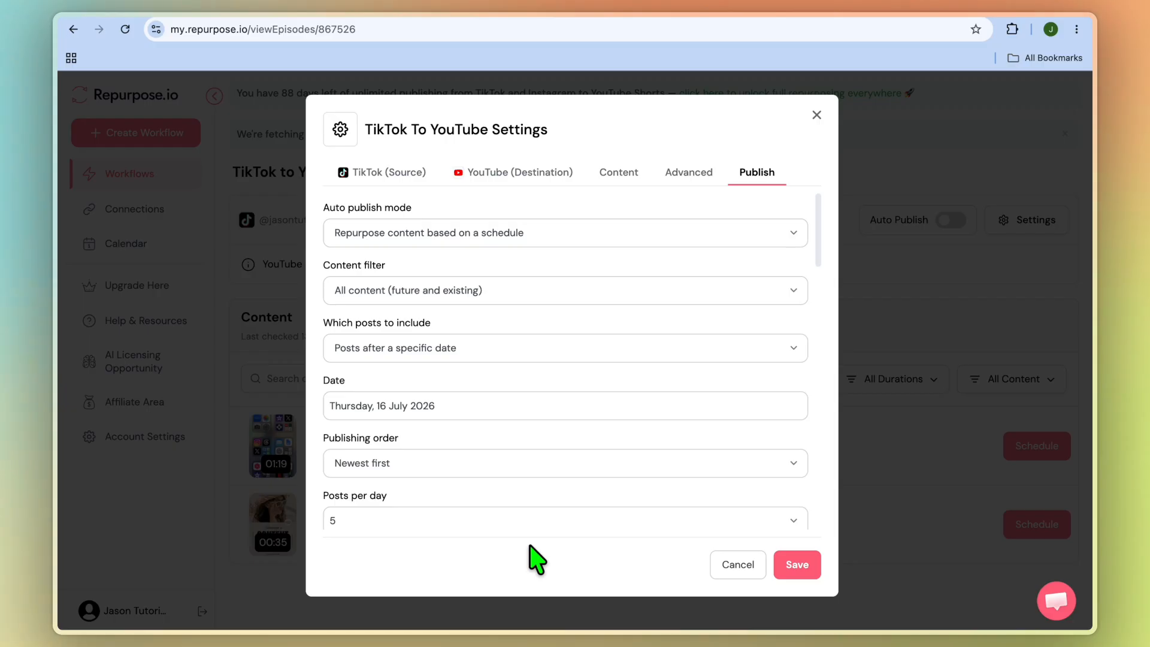
pyautogui.click(530, 516)
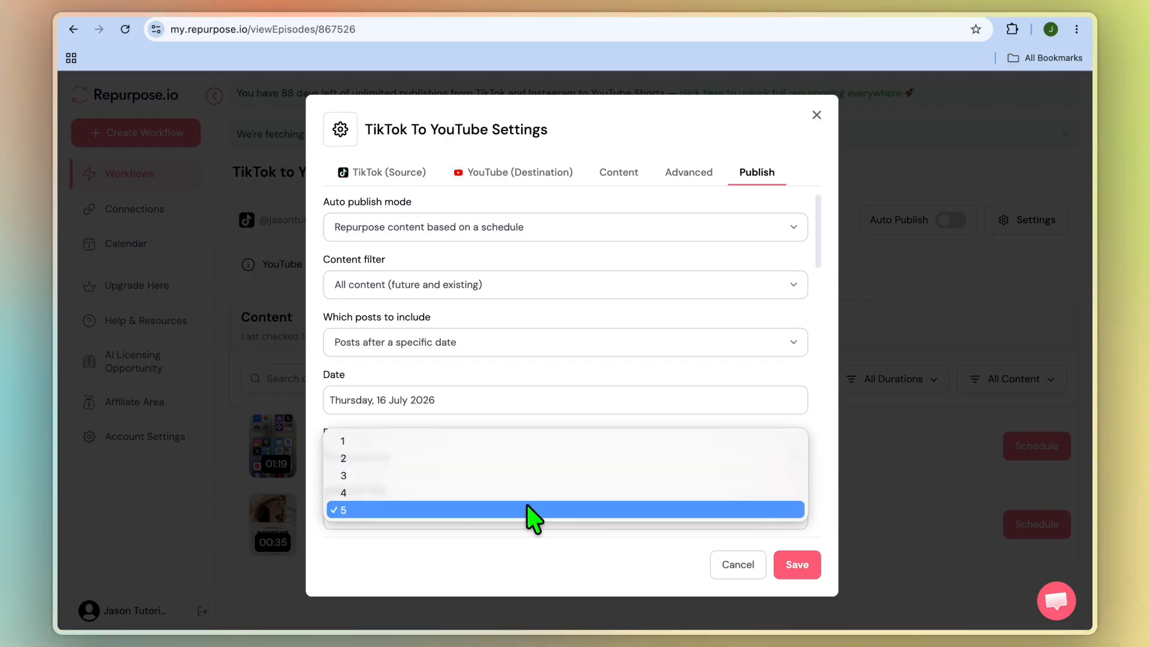
pyautogui.click(521, 510)
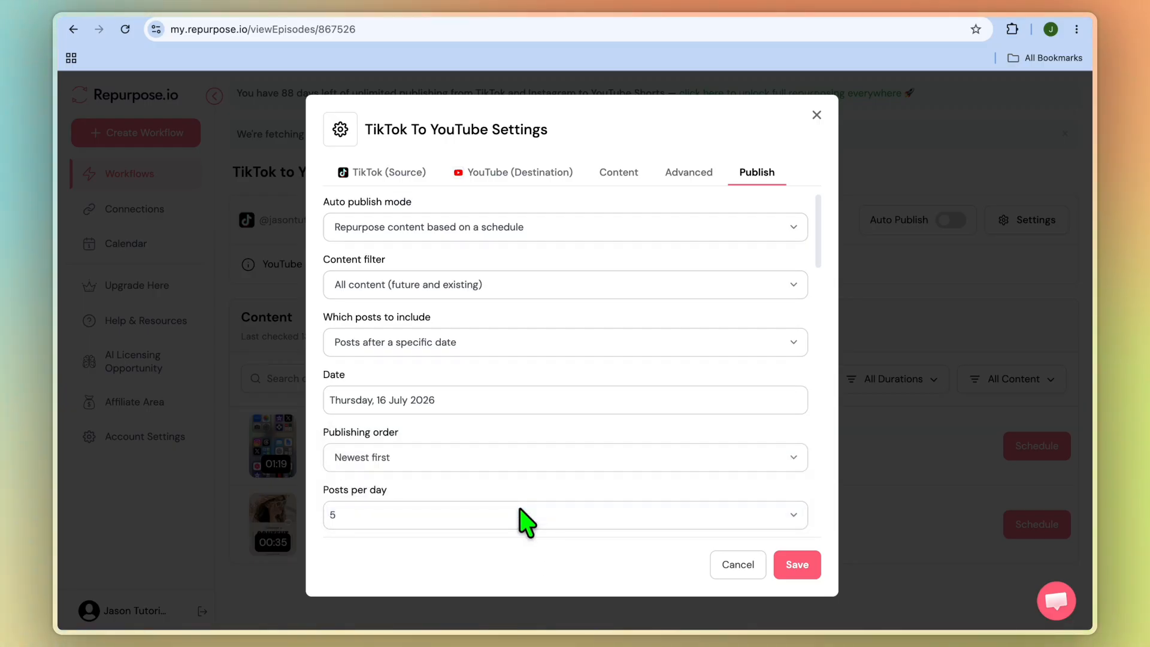
# Examine the scheduled posting time slots for each day of the week and the email notification options
pyautogui.scroll(-10, 520, 509)
pyautogui.scroll(1, 520, 503)
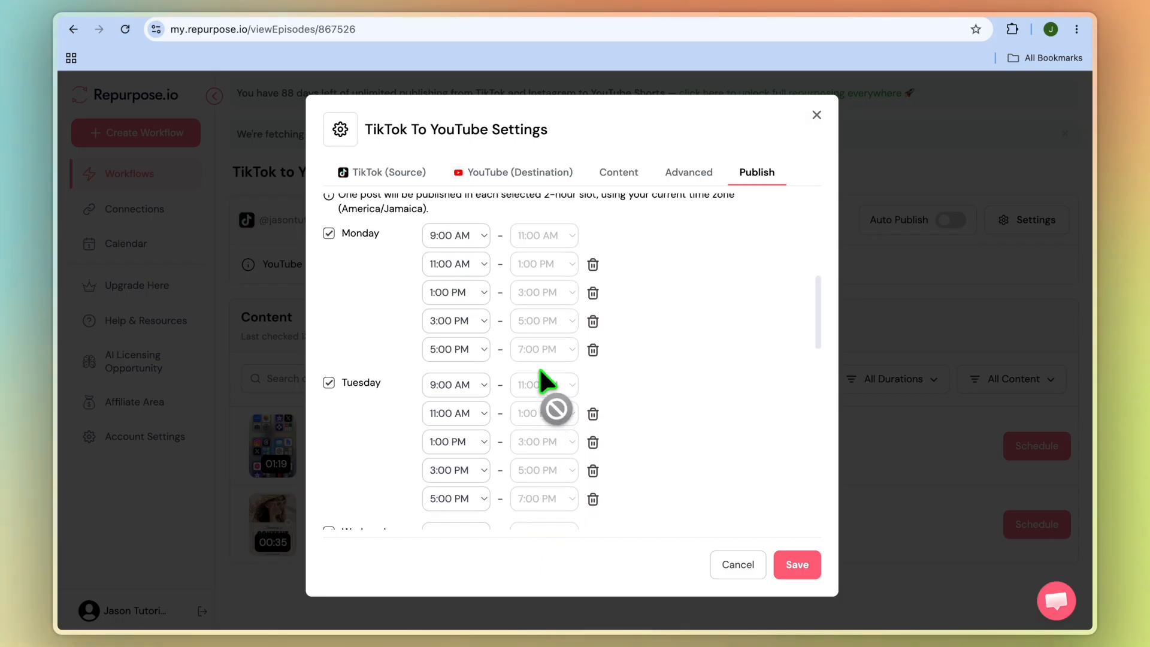
pyautogui.scroll(1, 538, 326)
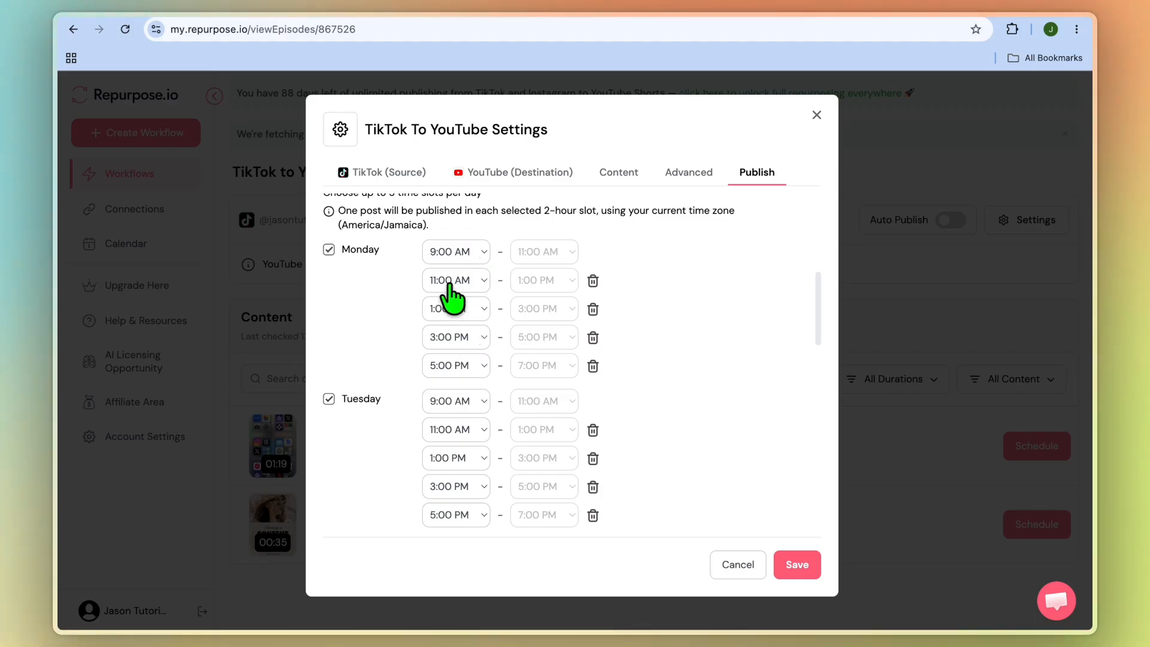
pyautogui.scroll(-13, 480, 386)
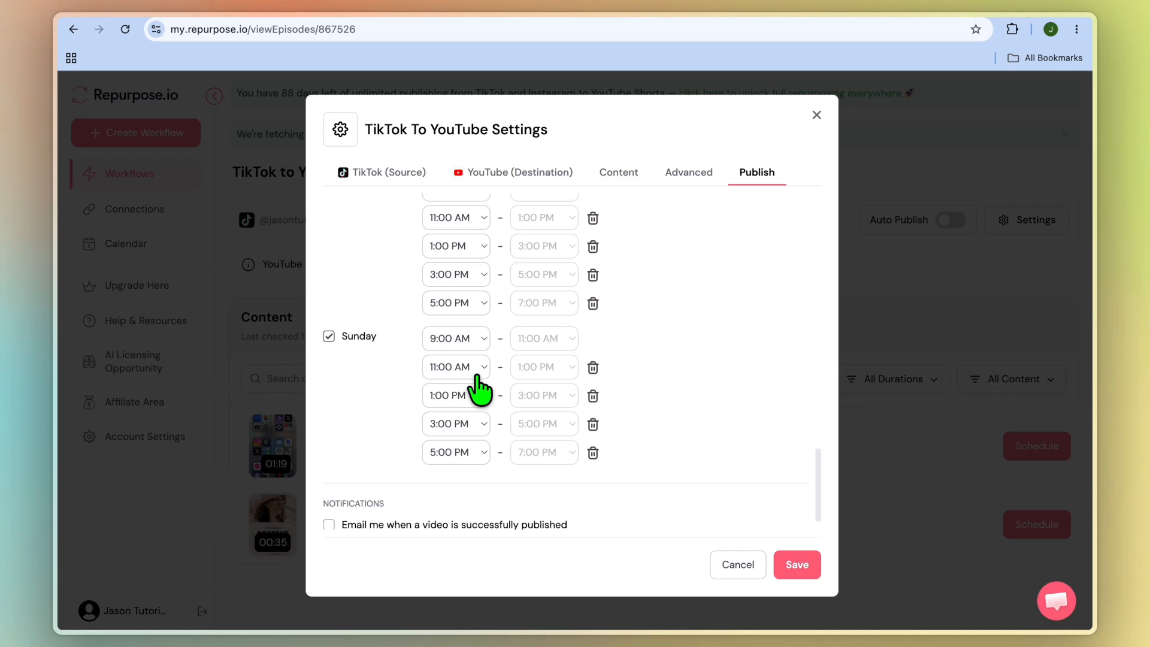
pyautogui.scroll(10, 479, 389)
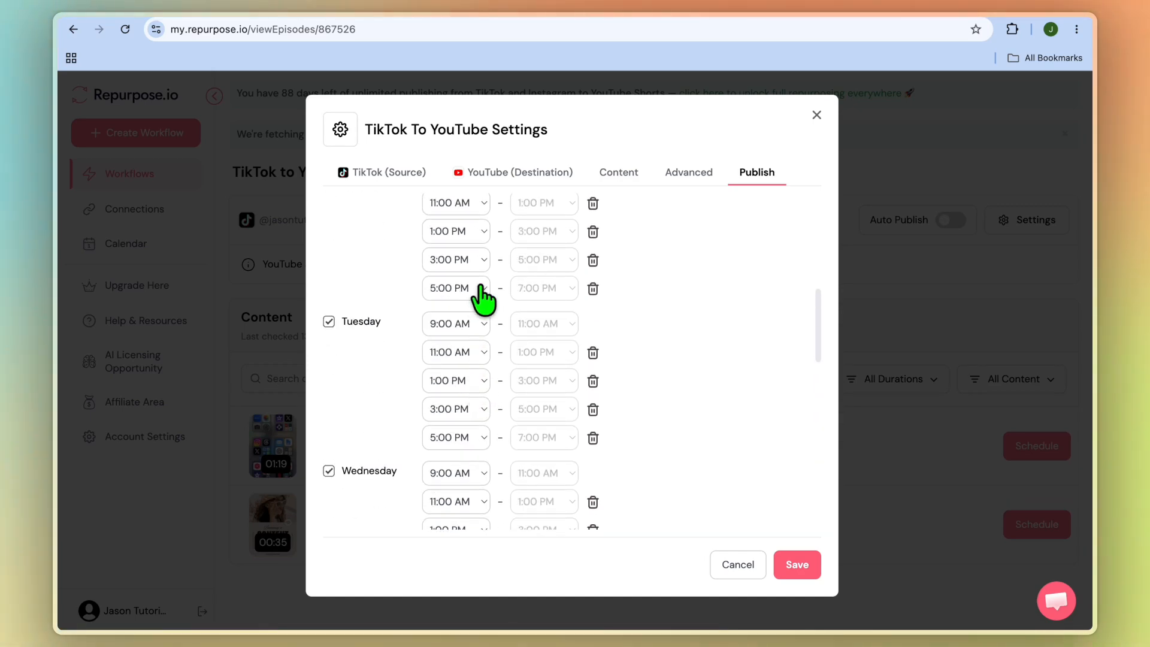
pyautogui.scroll(8, 483, 363)
pyautogui.scroll(-12, 491, 371)
pyautogui.scroll(-6, 503, 376)
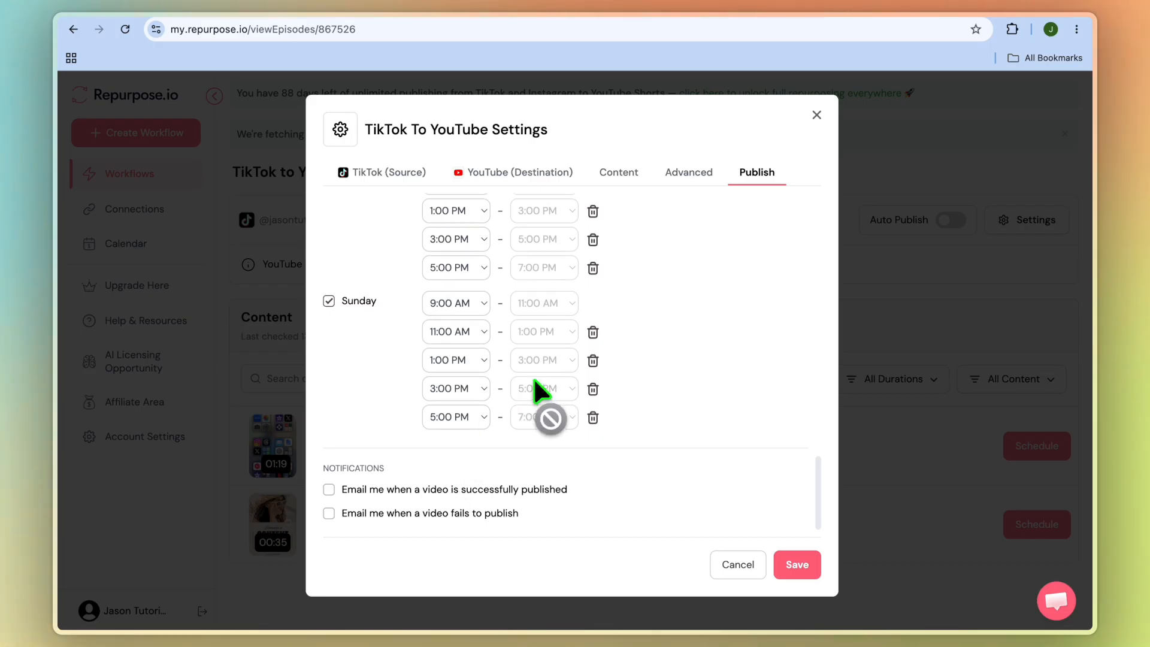
pyautogui.scroll(15, 532, 380)
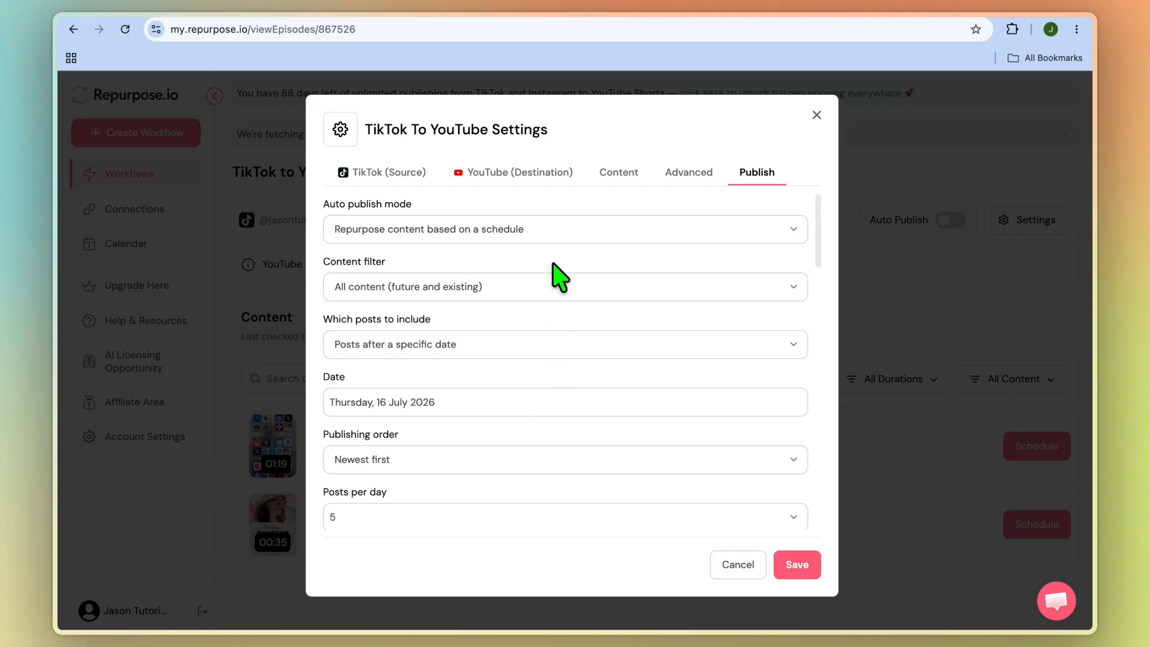
# Set the workflow's auto publish mode to "Repurpose content as soon as possible" and save the settings
pyautogui.click(580, 229)
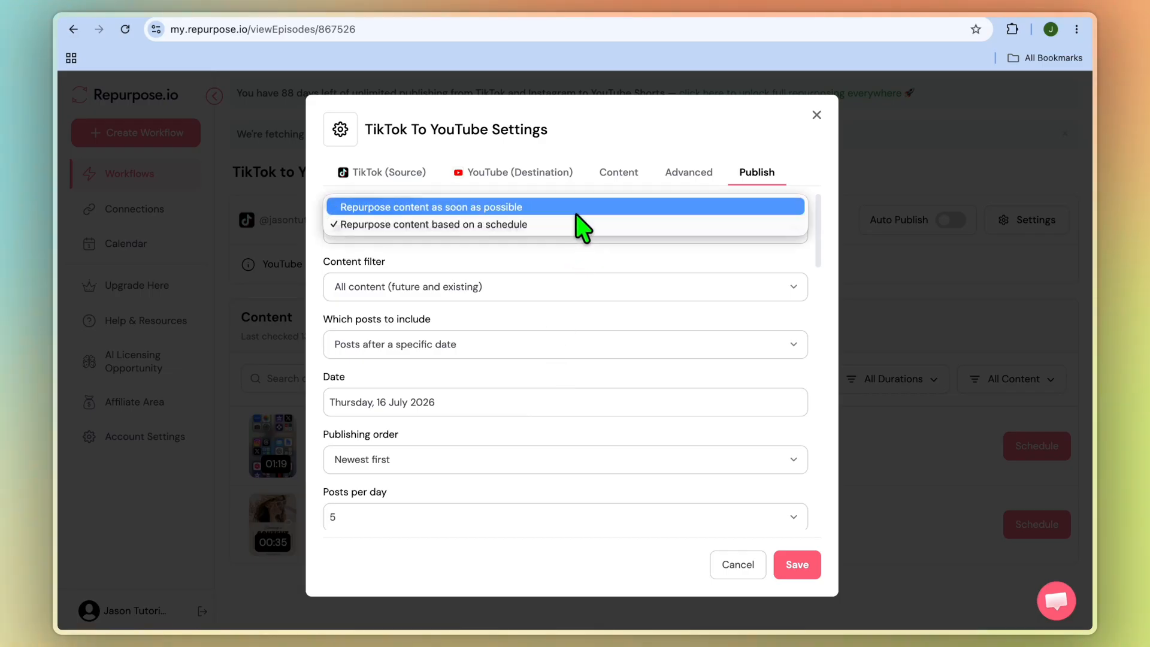
pyautogui.click(575, 208)
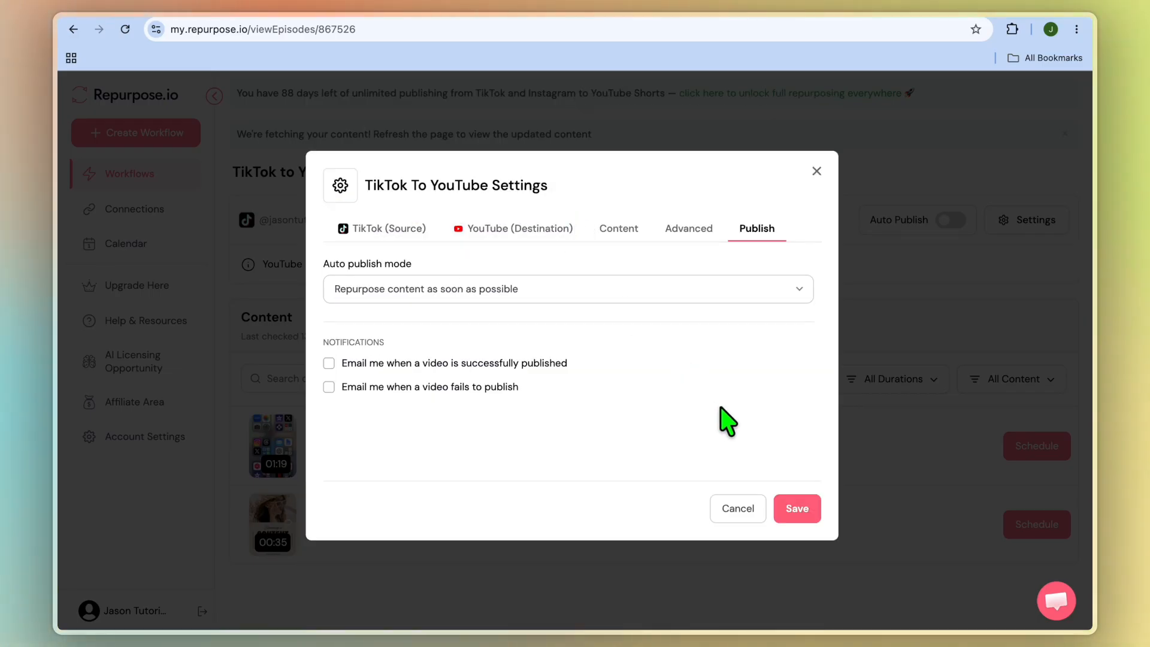
pyautogui.click(799, 508)
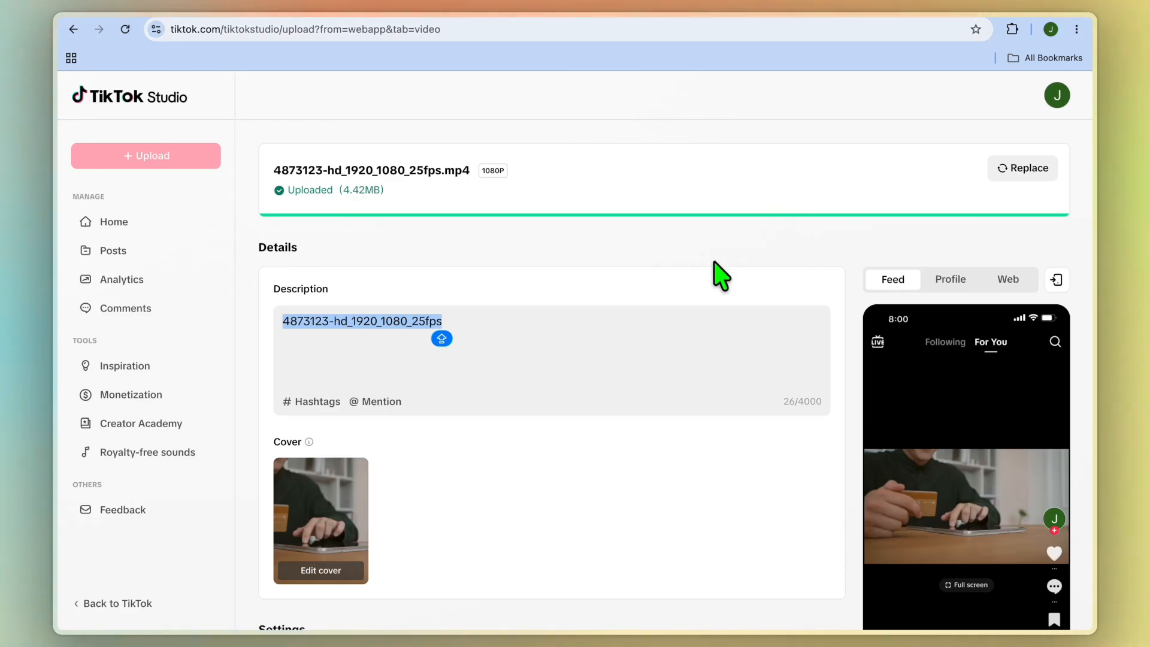
# Switch to TikTok Studio and post the uploaded video 4873123-hd_1920_1080_25fps
pyautogui.click(571, 463)
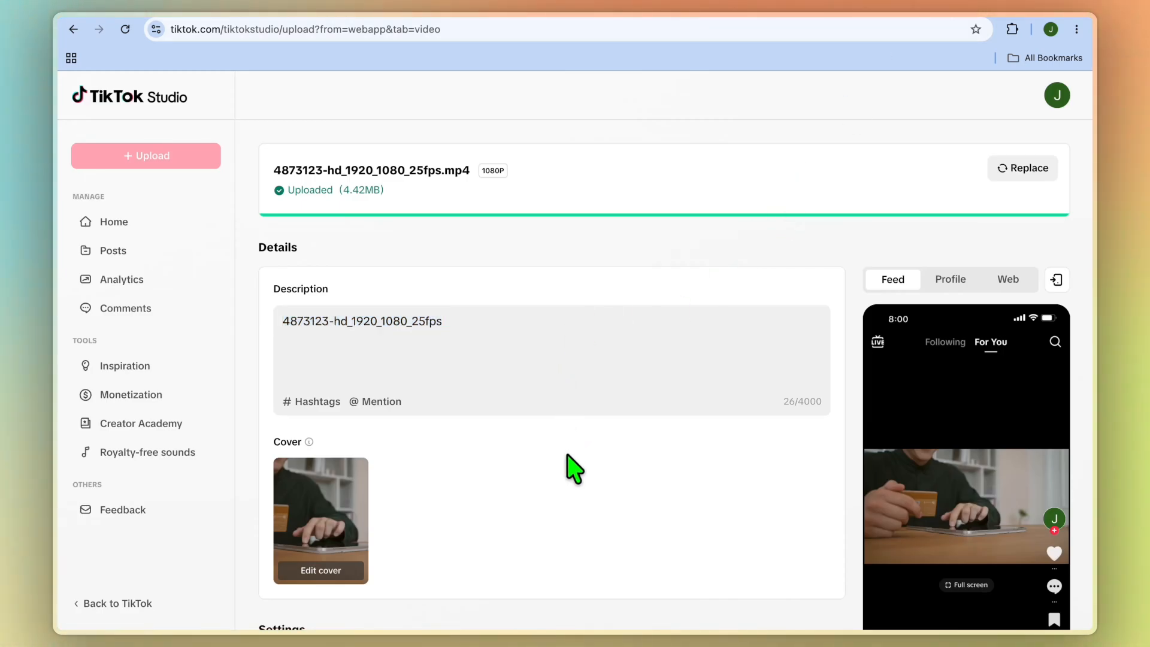
pyautogui.scroll(-8, 576, 476)
pyautogui.click(340, 567)
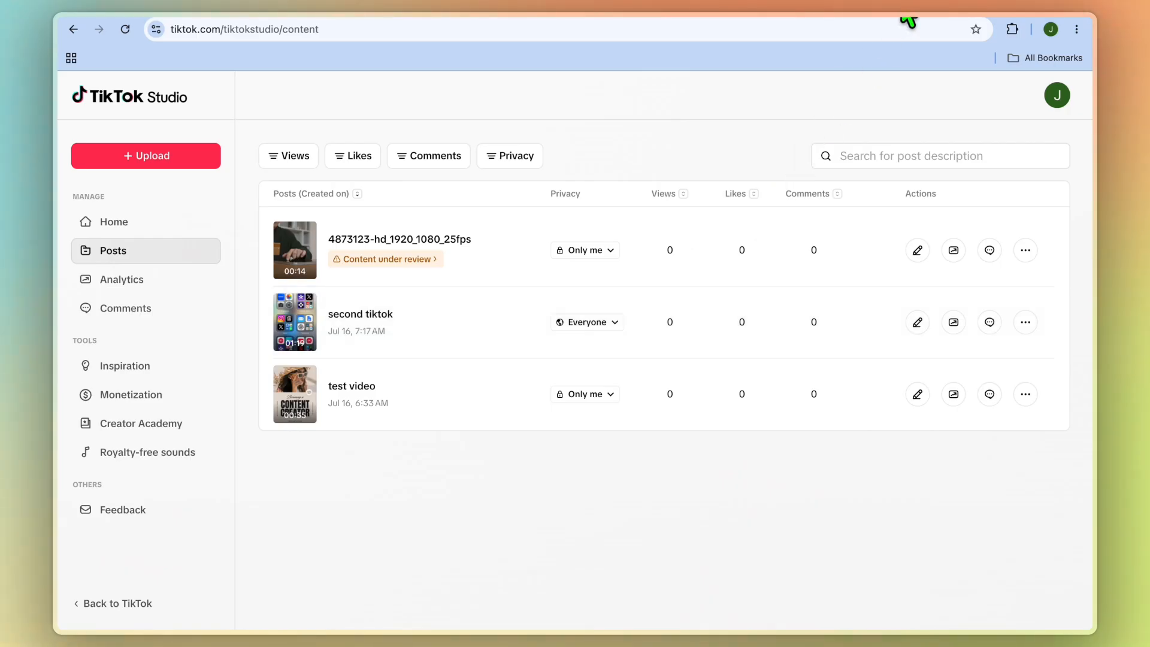
# Reload the YouTube channel's Shorts page, and check for new TikTok content in the Repurpose.io workflow
pyautogui.click(922, 19)
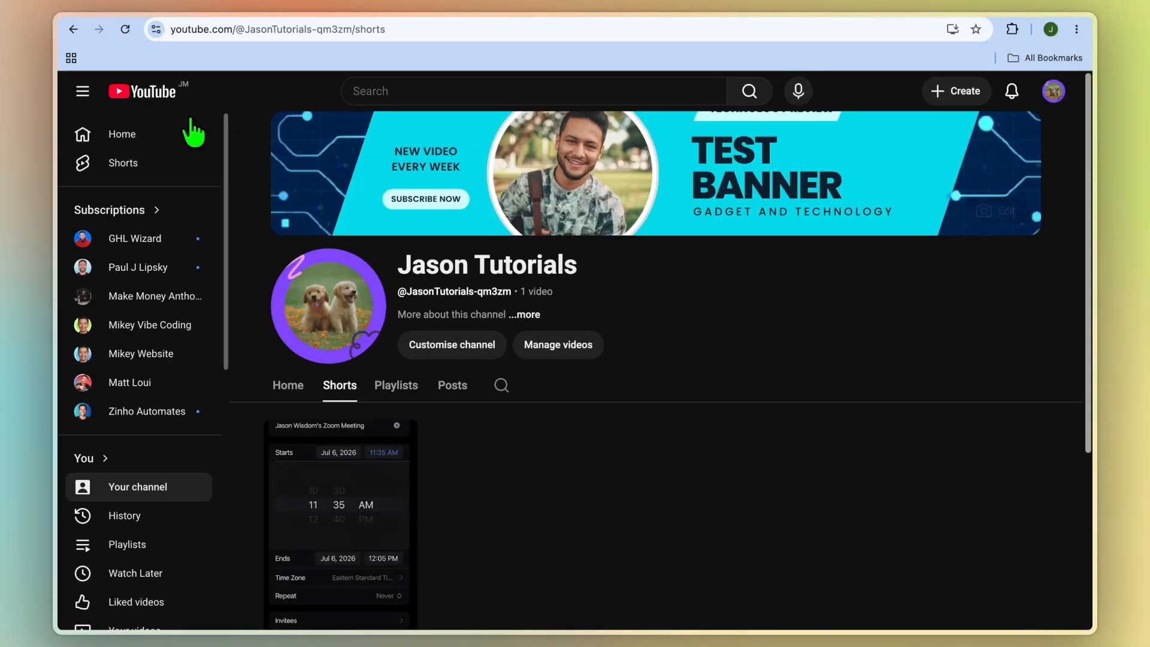
pyautogui.click(126, 30)
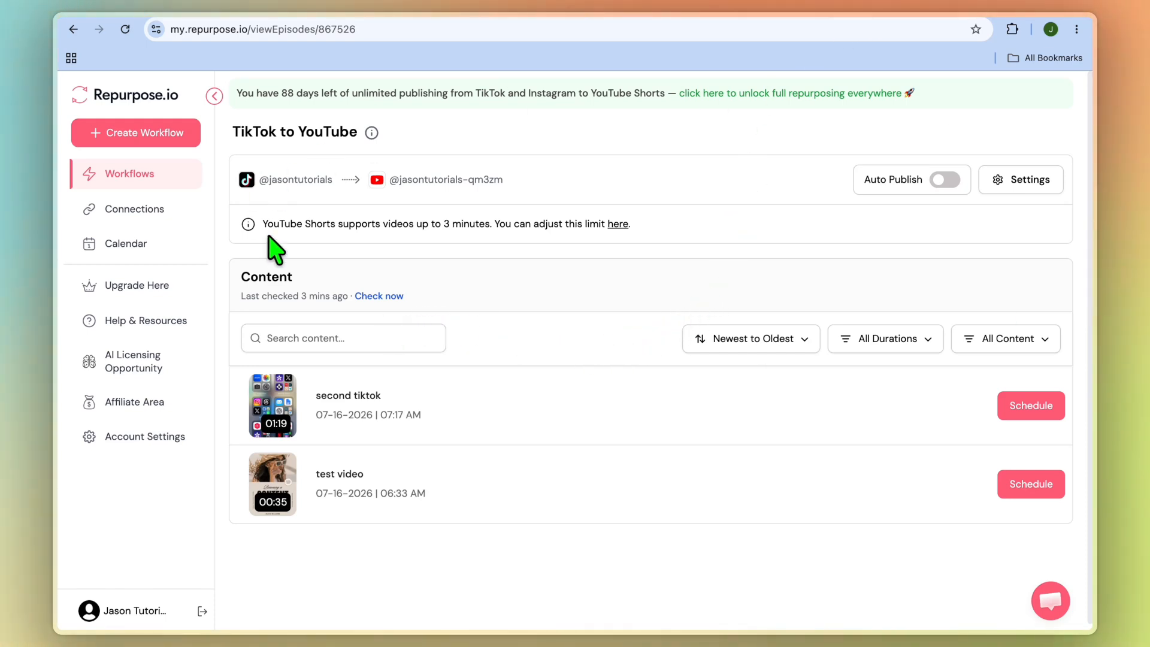
pyautogui.click(368, 299)
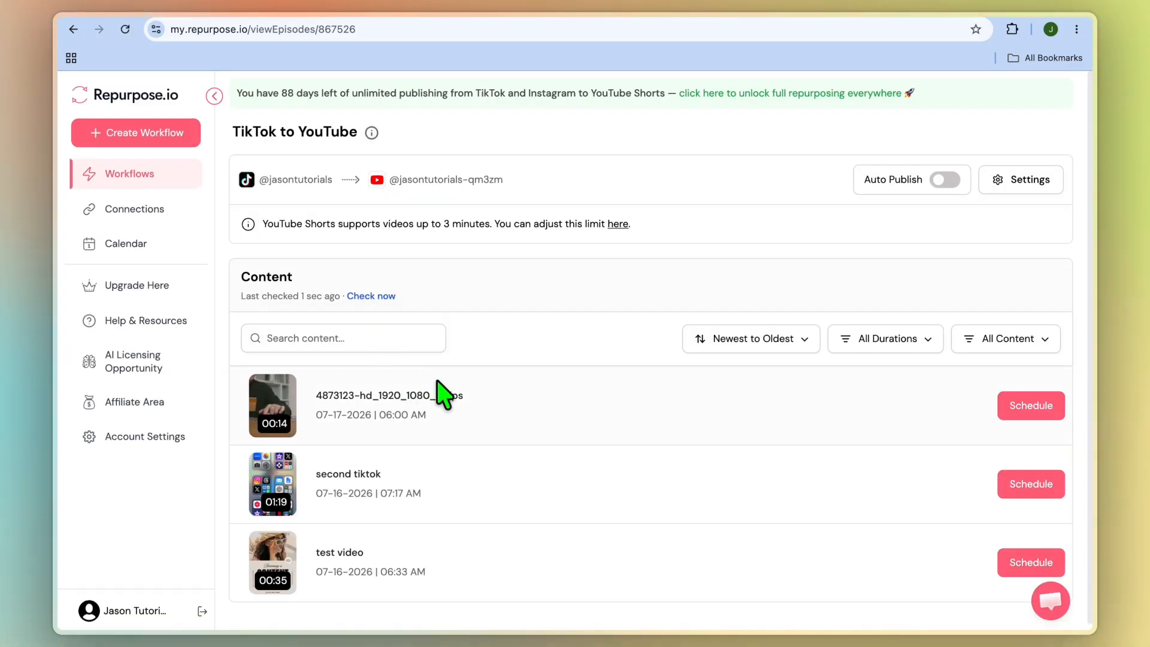
pyautogui.scroll(-1, 497, 398)
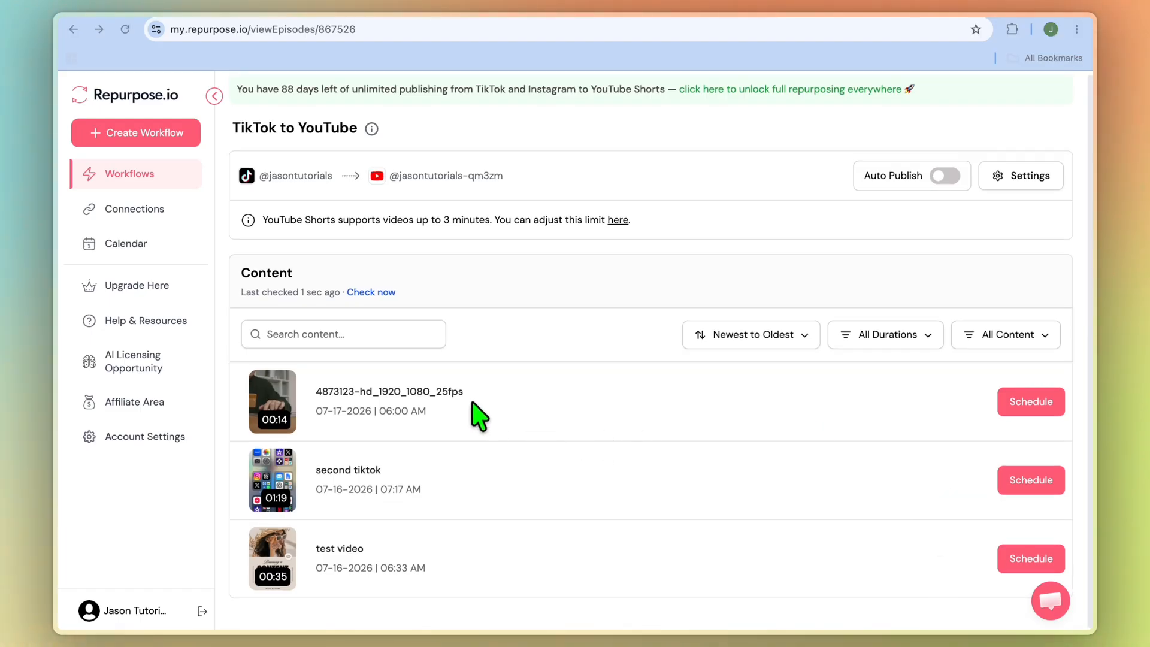
# Review the publish settings of the video 4873123-hd_1920_1080_25fps, including title, description, first comment, tags and thumbnail, and close them without publishing
pyautogui.click(1049, 400)
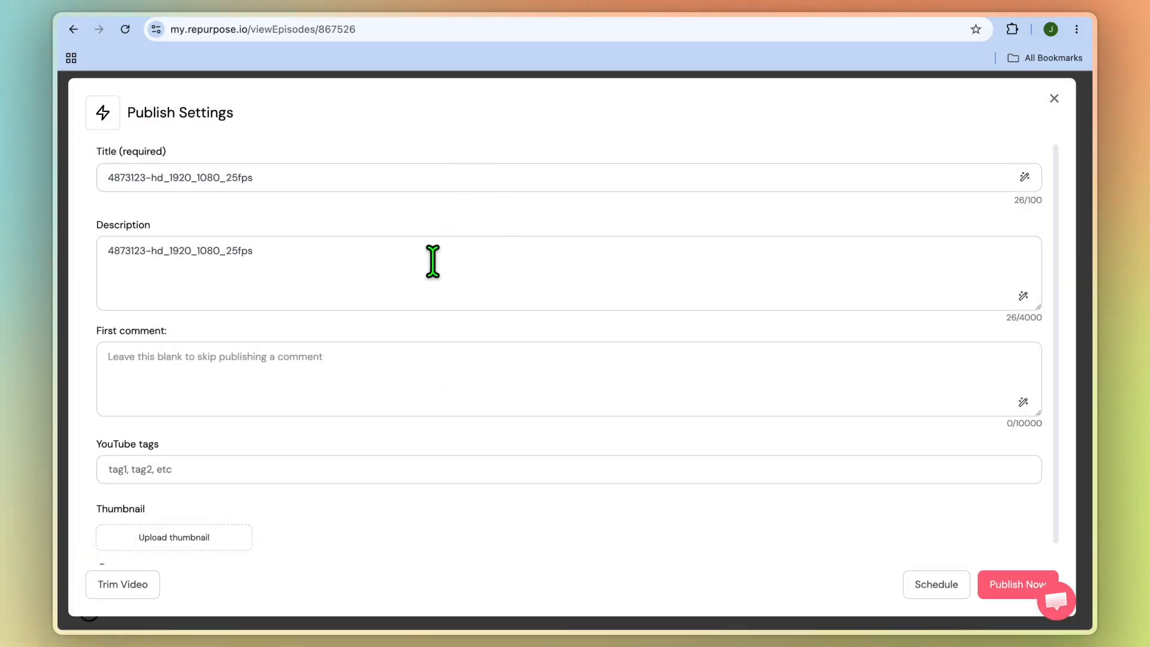
pyautogui.scroll(-1, 417, 282)
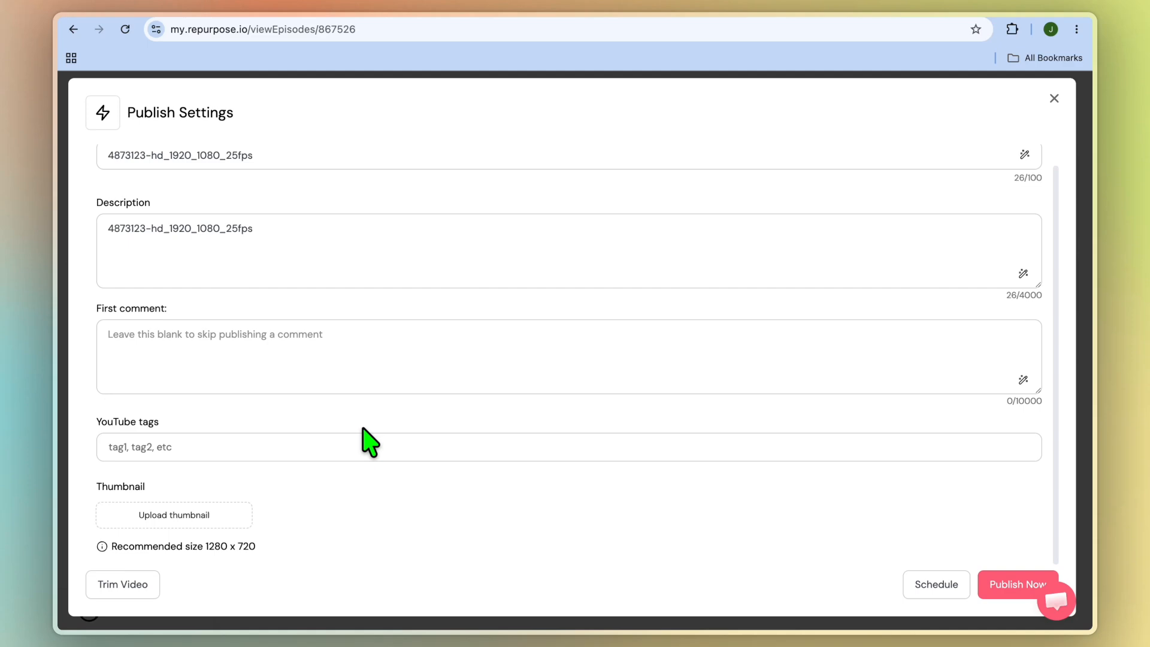
pyautogui.click(1054, 99)
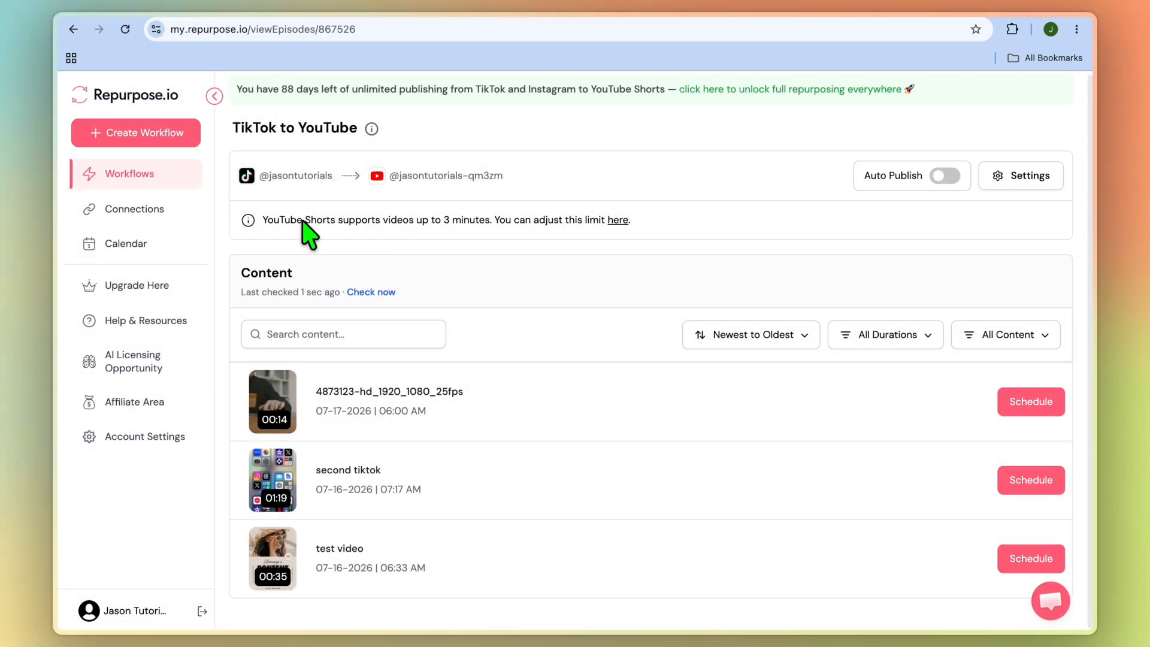
# Turn on Auto Publish for the "TikTok to YouTube" workflow in the workflows list
pyautogui.click(148, 174)
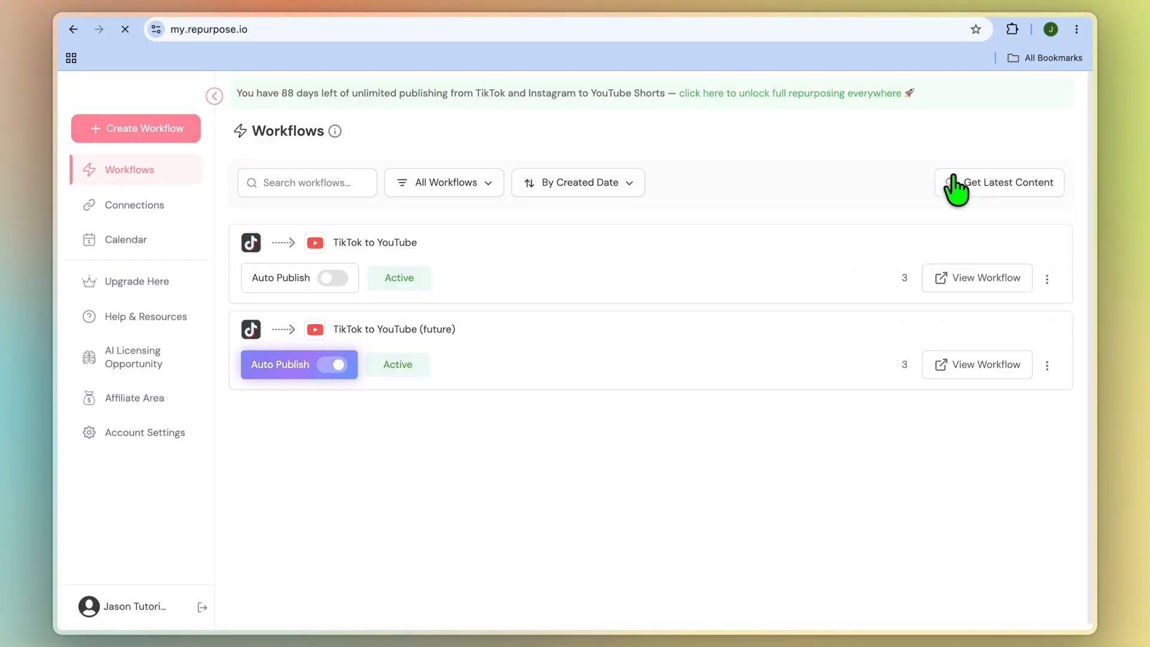
pyautogui.click(333, 277)
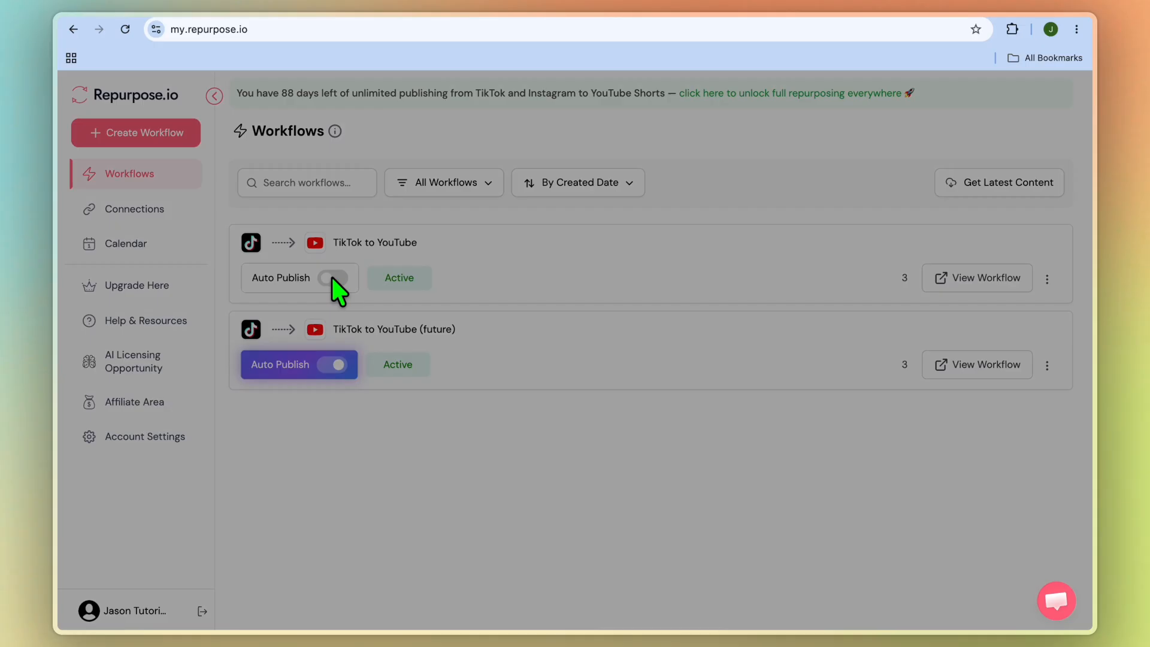
pyautogui.click(699, 396)
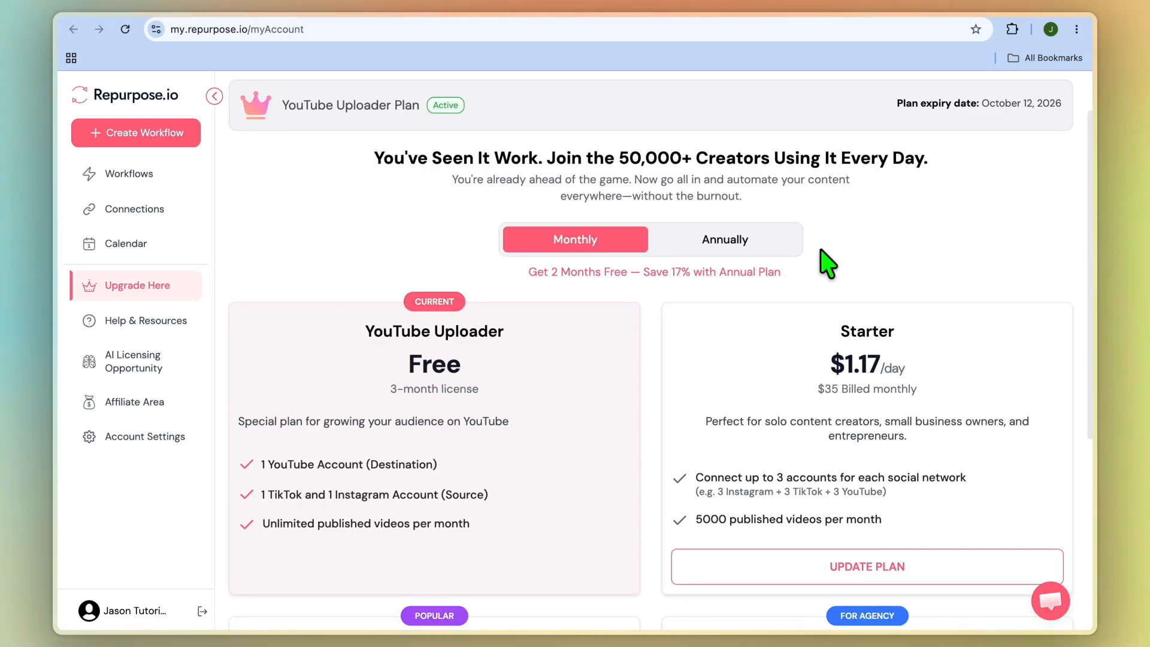
# Compare the free YouTube Uploader plan with the monthly Starter plan's price, account limit and video limit
pyautogui.scroll(-3, 827, 263)
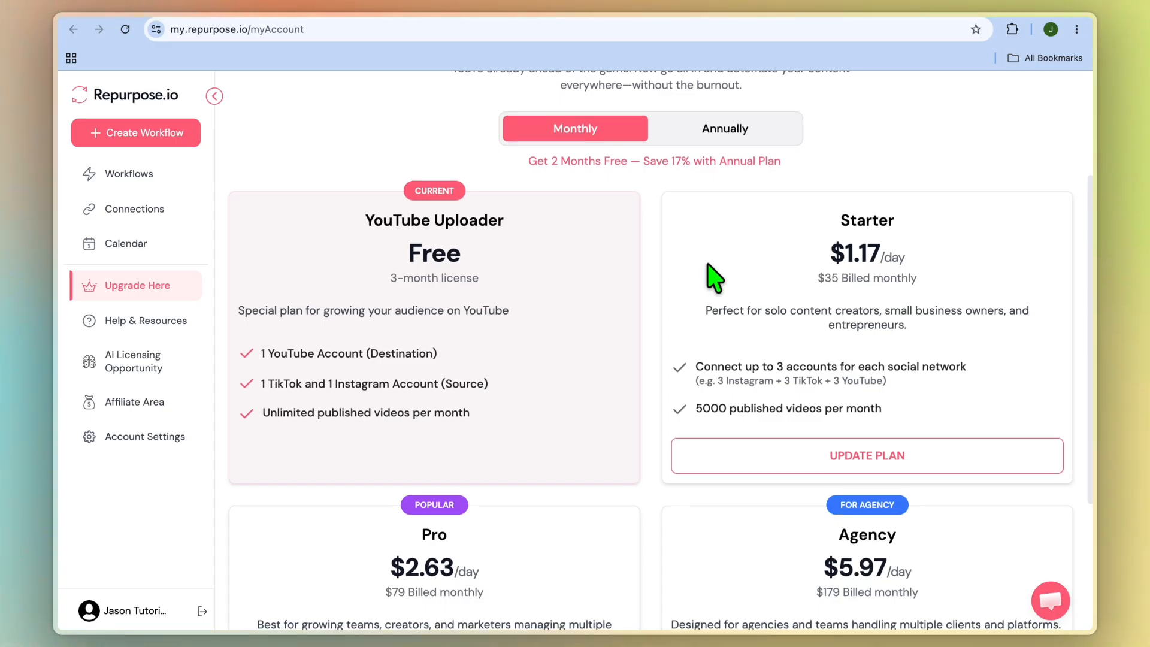
pyautogui.scroll(-3, 706, 269)
pyautogui.scroll(3, 858, 249)
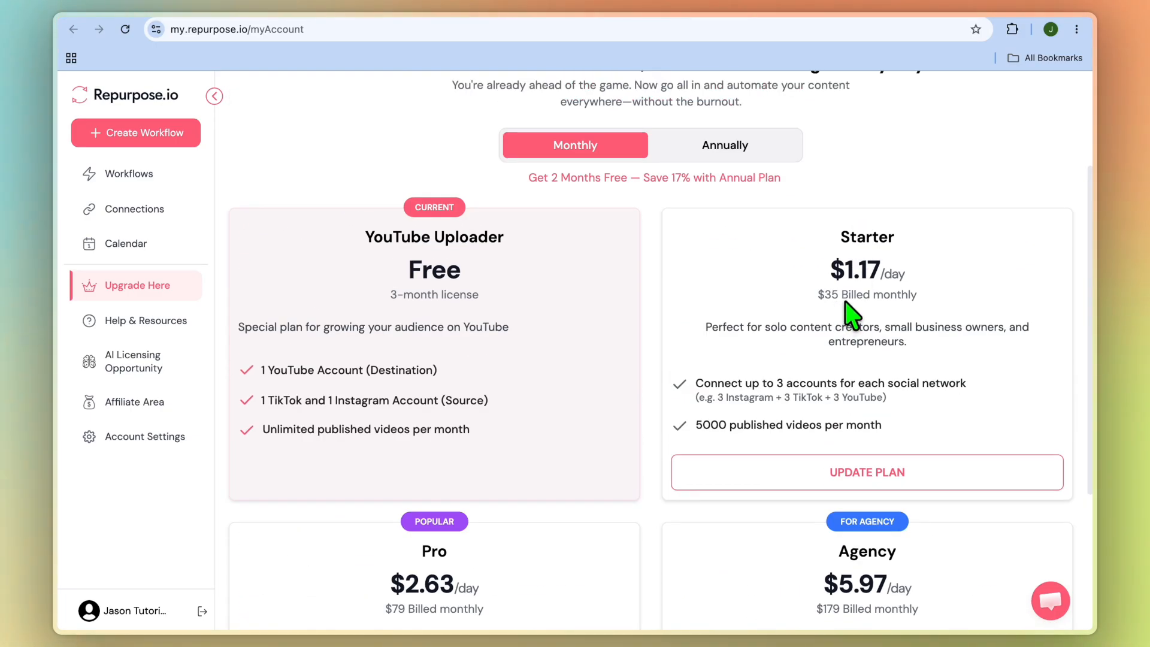
pyautogui.scroll(-1, 844, 299)
pyautogui.scroll(-1, 844, 299)
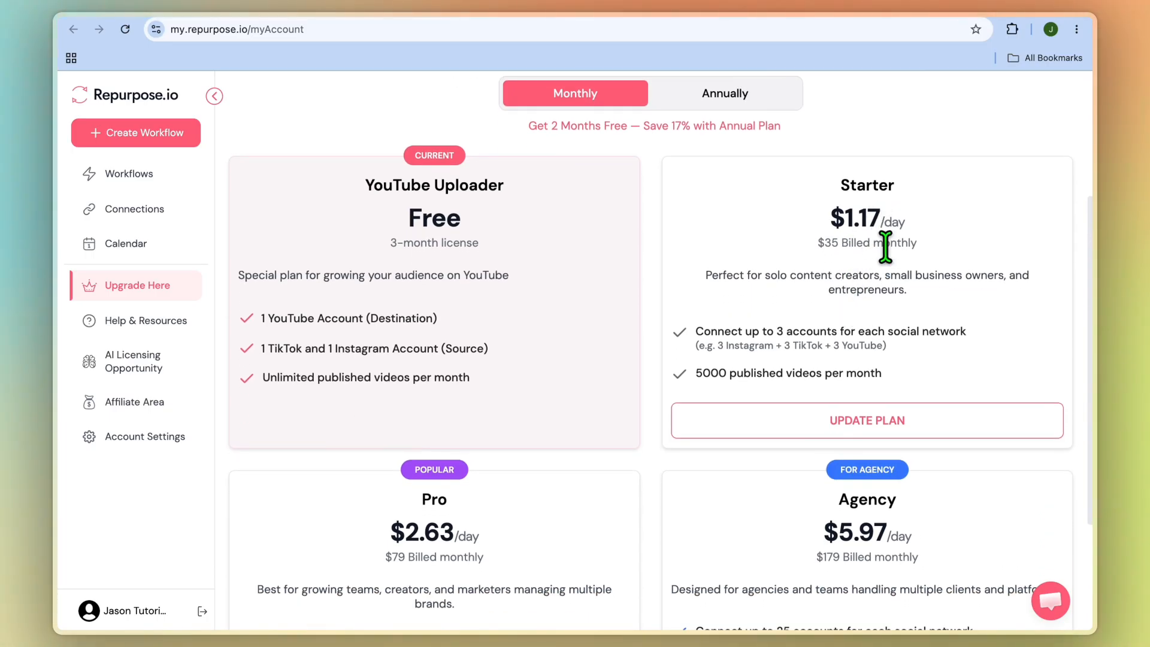
pyautogui.scroll(-1, 885, 248)
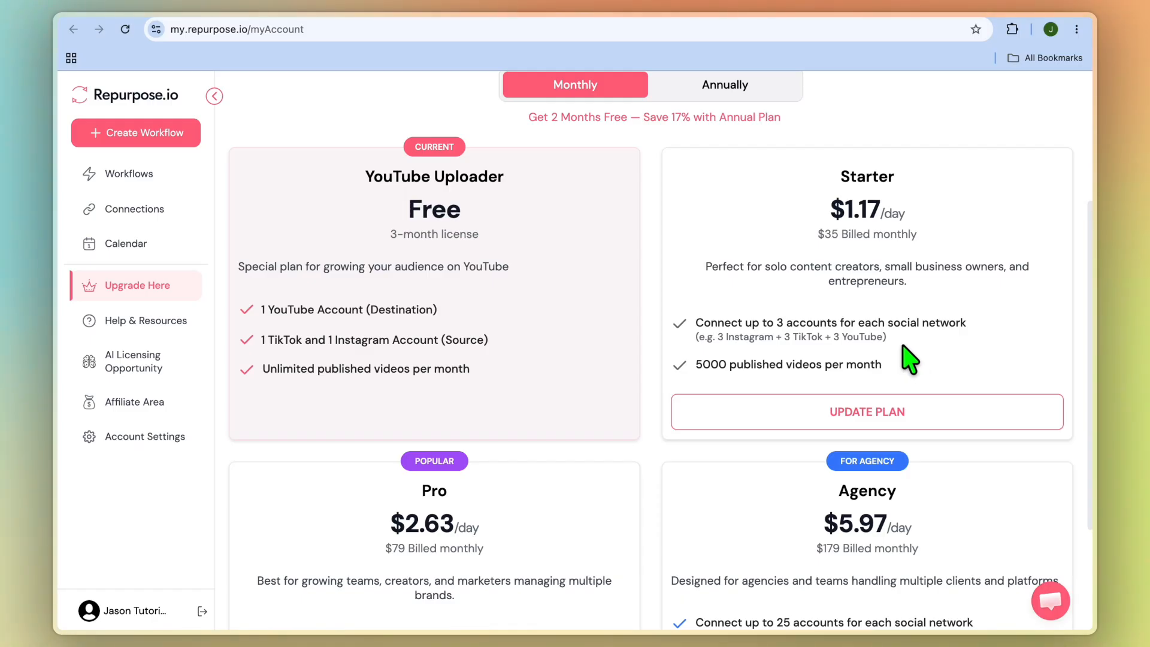
pyautogui.scroll(-1, 911, 355)
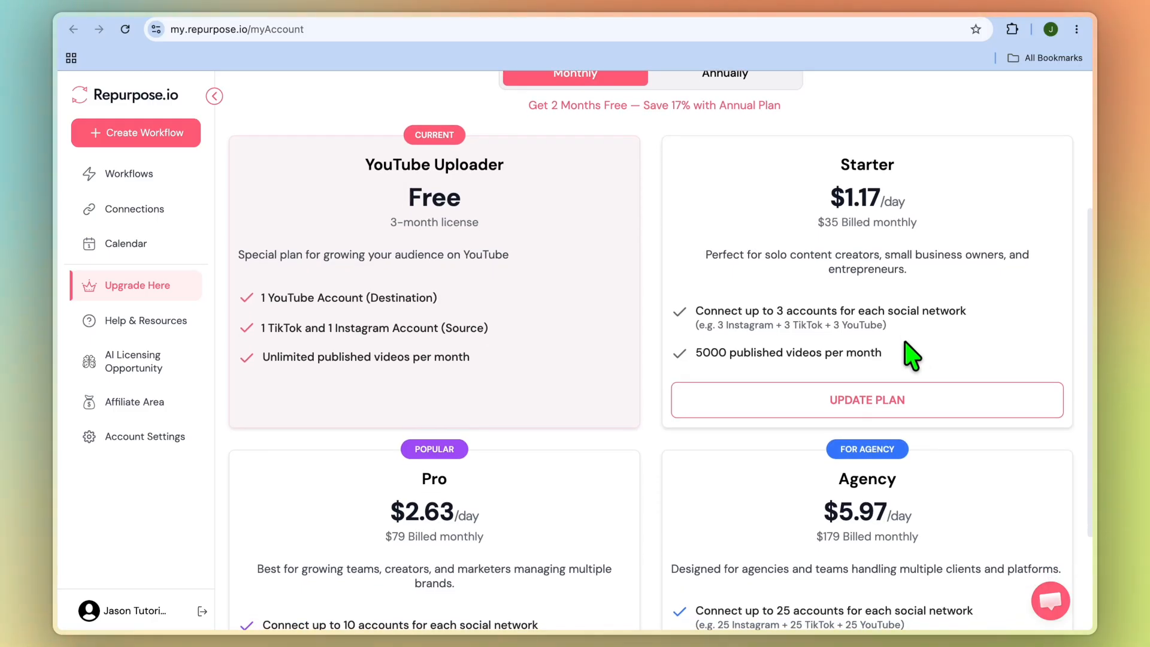
# Examine the account limits and prices of the Pro and Agency plans, and recheck the Starter plan
pyautogui.scroll(-3, 880, 257)
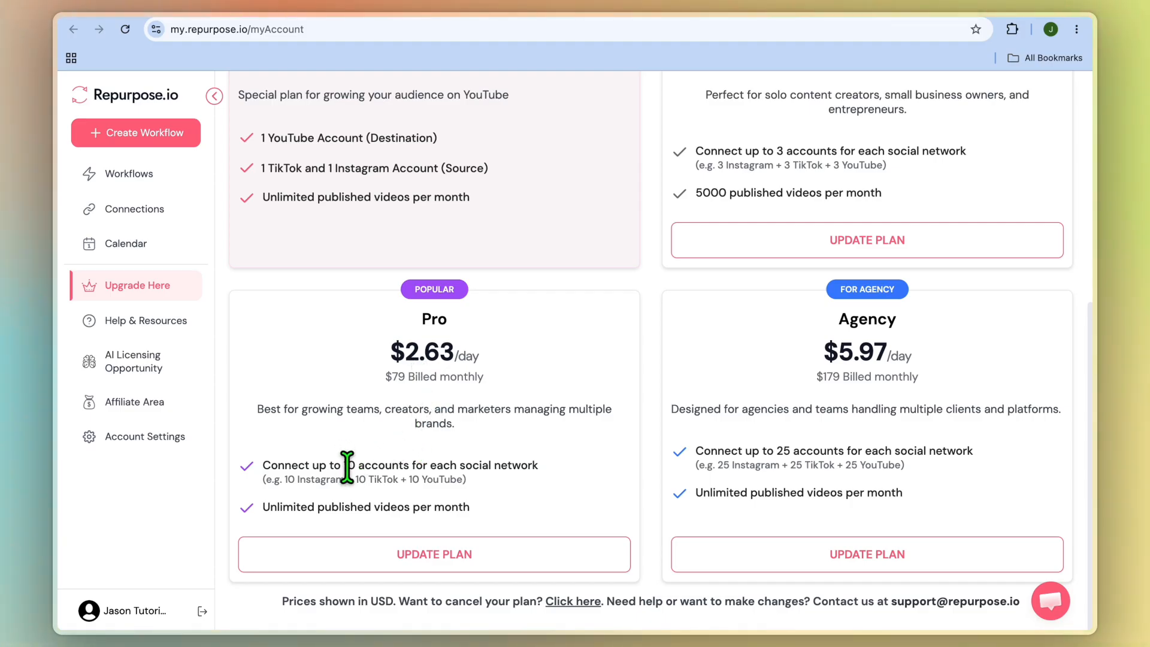
pyautogui.moveTo(346, 465); pyautogui.dragTo(360, 465)
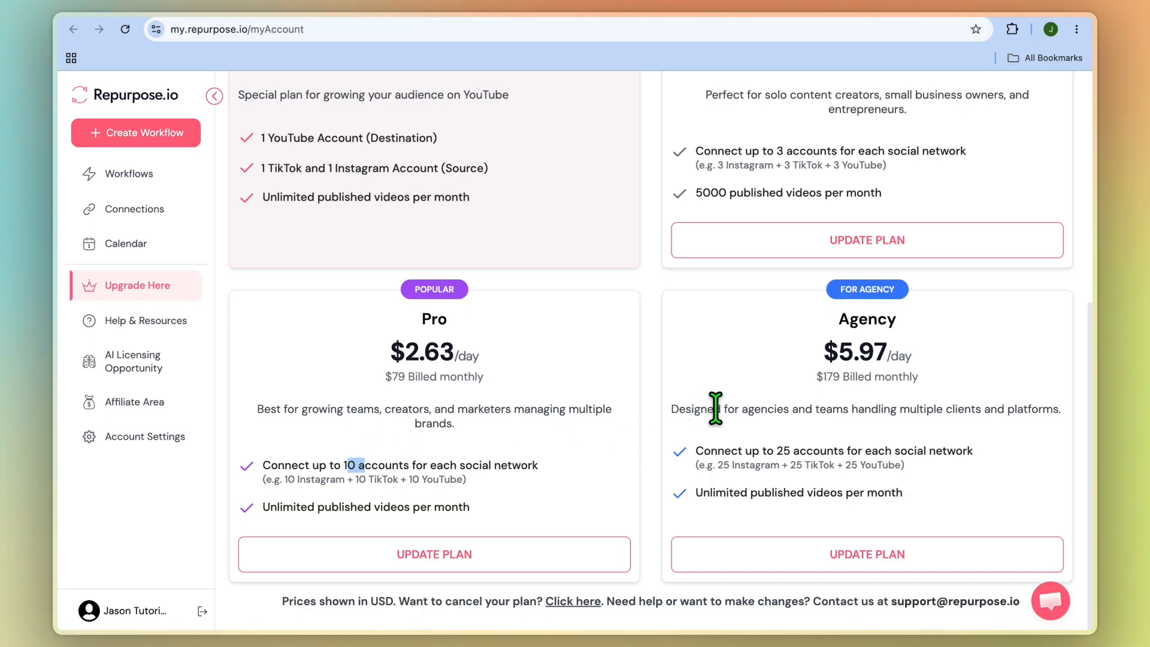
pyautogui.scroll(1, 716, 408)
pyautogui.scroll(-1, 716, 409)
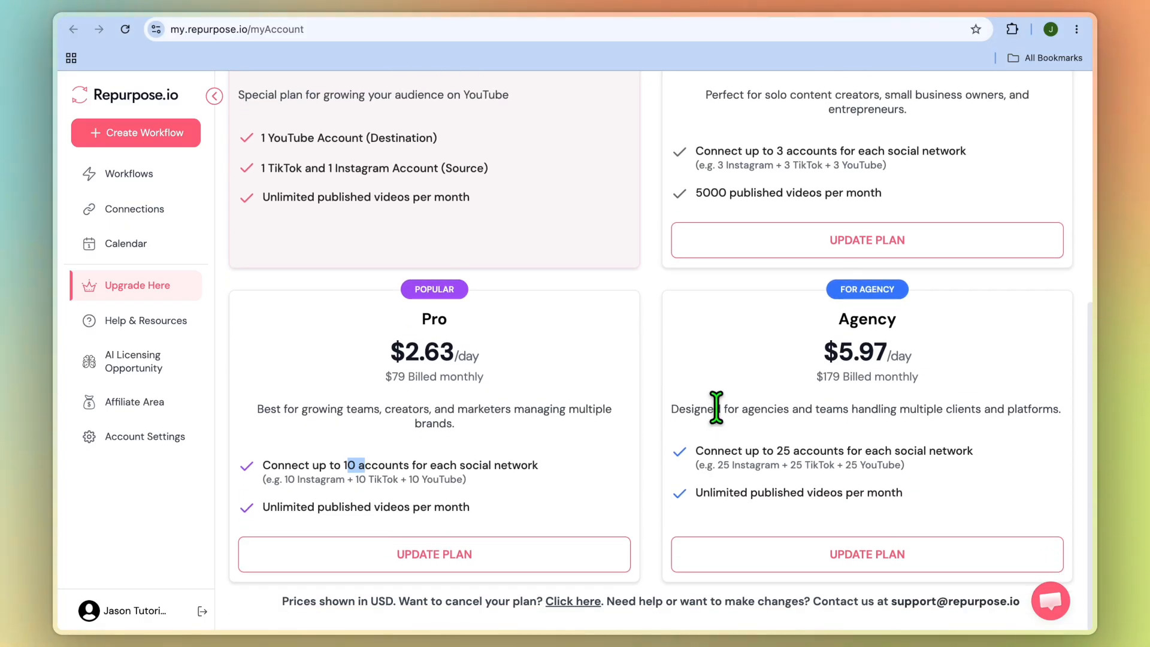
pyautogui.scroll(2, 717, 408)
pyautogui.scroll(5, 723, 422)
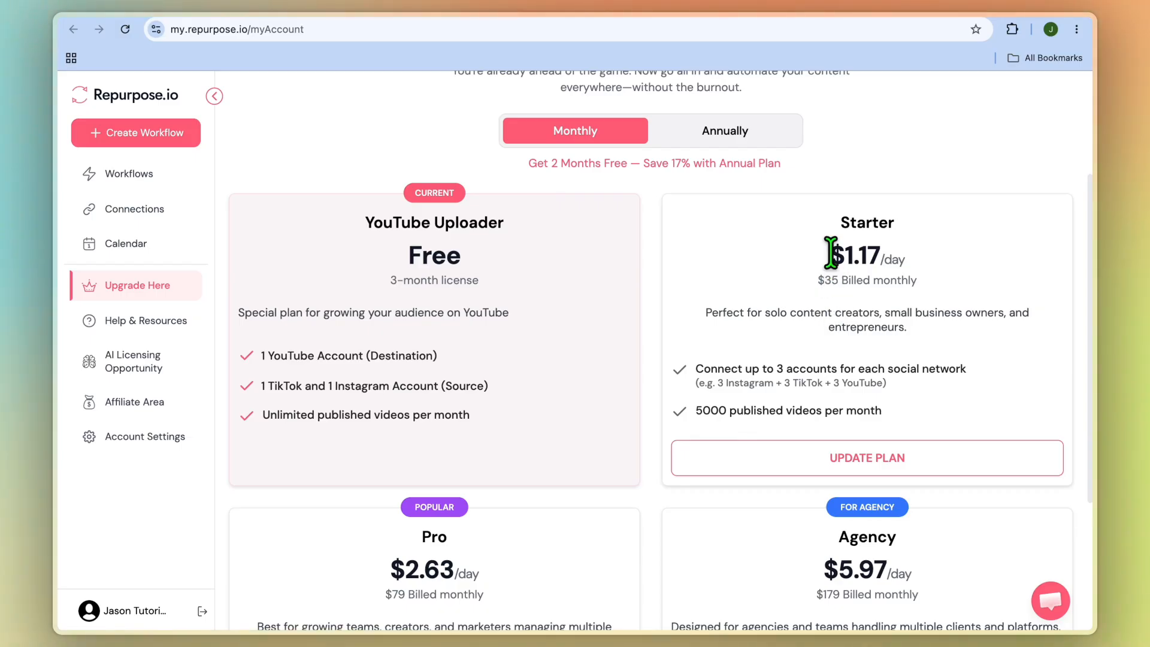
pyautogui.moveTo(841, 238); pyautogui.dragTo(836, 273)
pyautogui.click(822, 369)
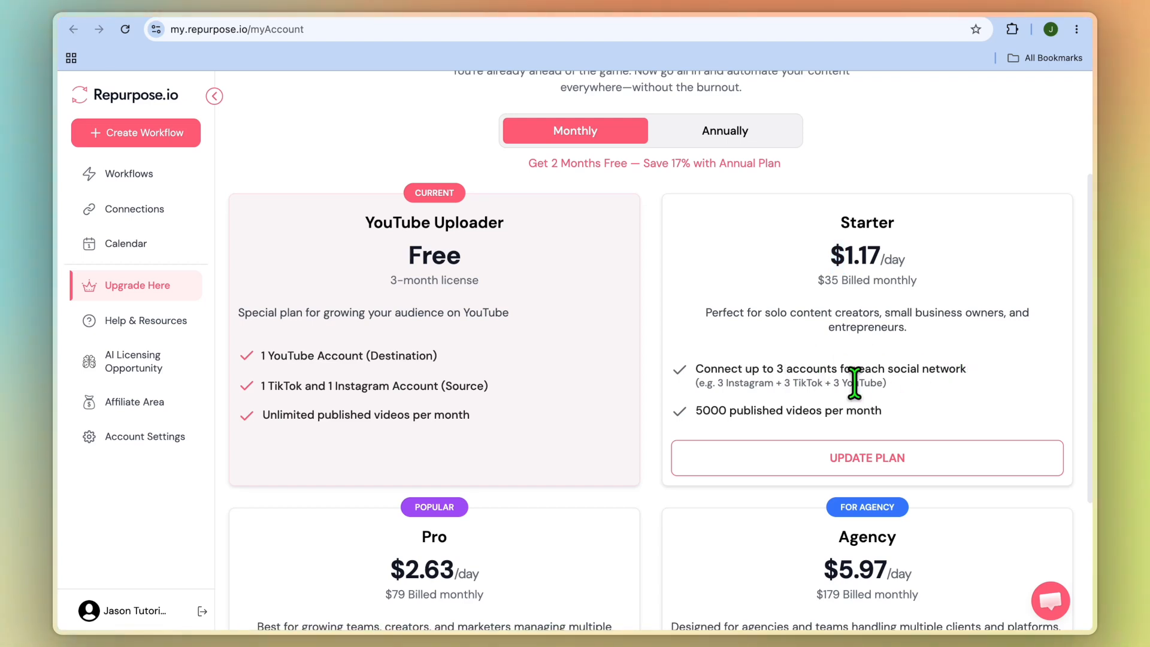